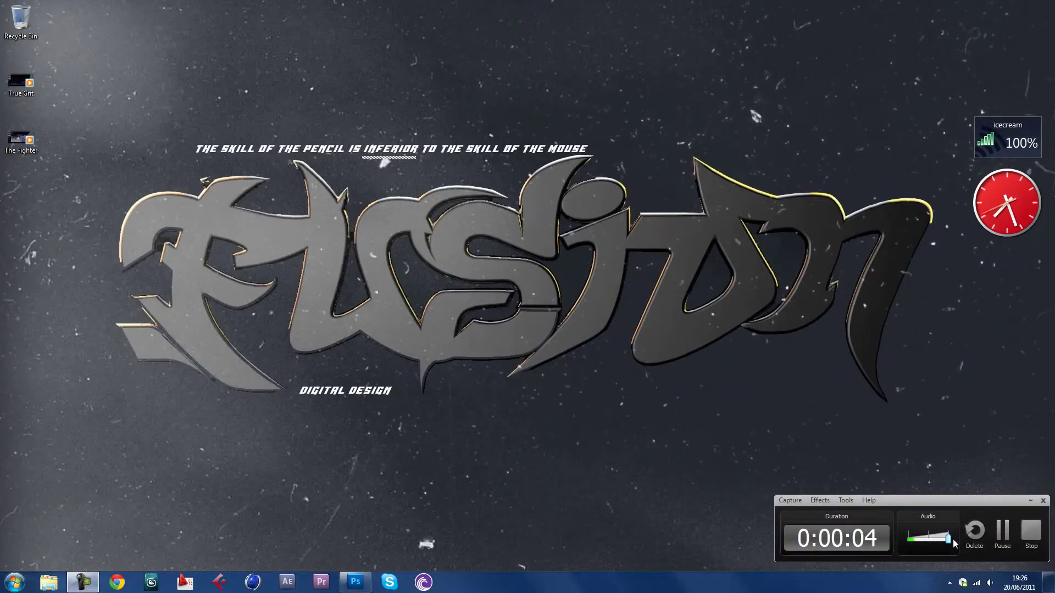
Minimize the screen recorder panel and launch Chrome from the taskbar.
left_click(83, 583)
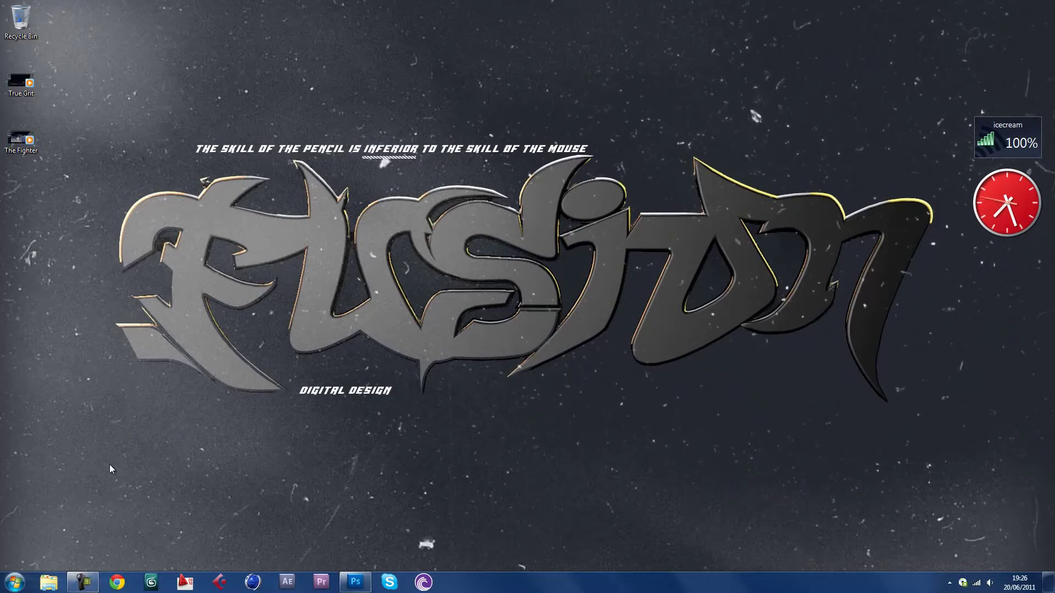
left_click(117, 582)
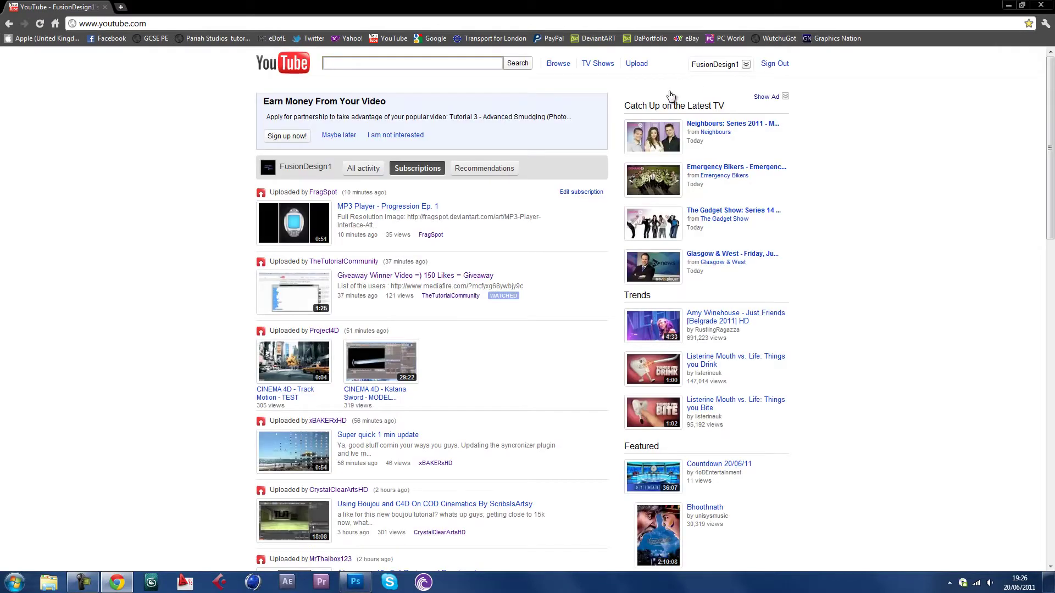
View your own YouTube channel page, return to the home feed, and minimize Chrome.
left_click(699, 66)
left_click(723, 100)
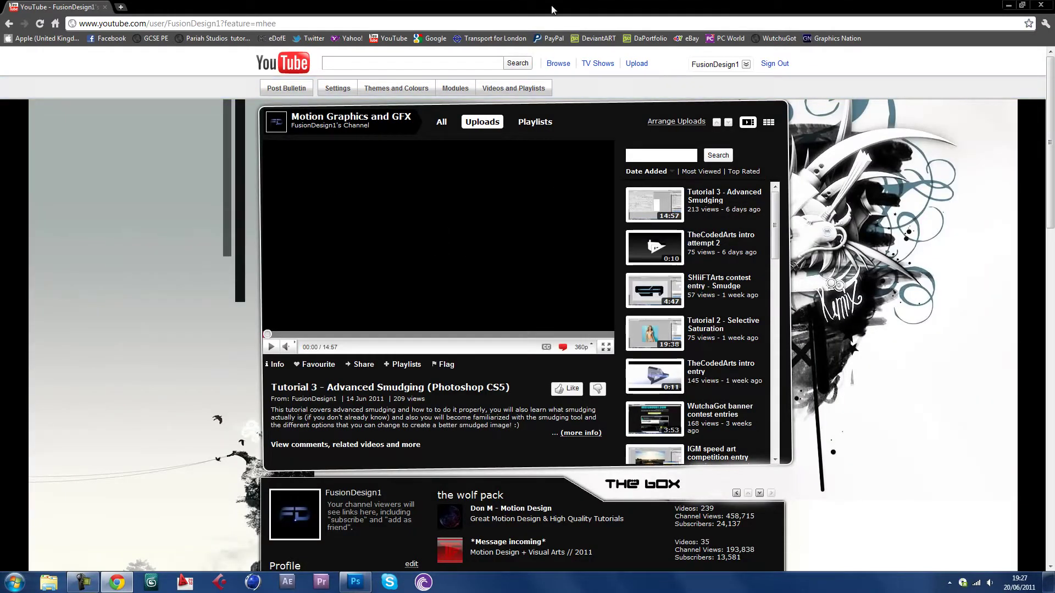
left_click(291, 64)
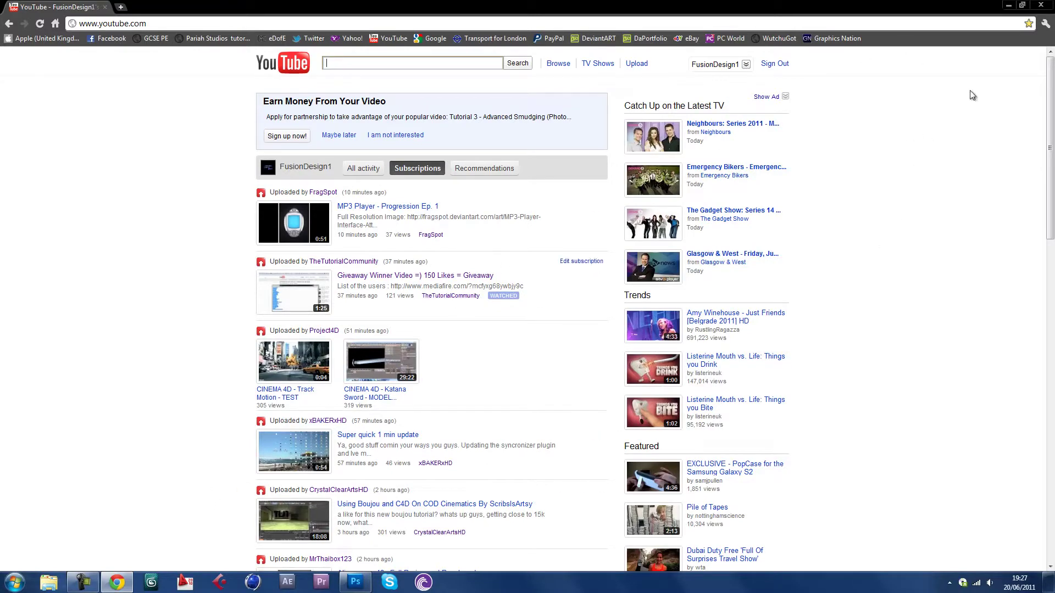
left_click(1008, 7)
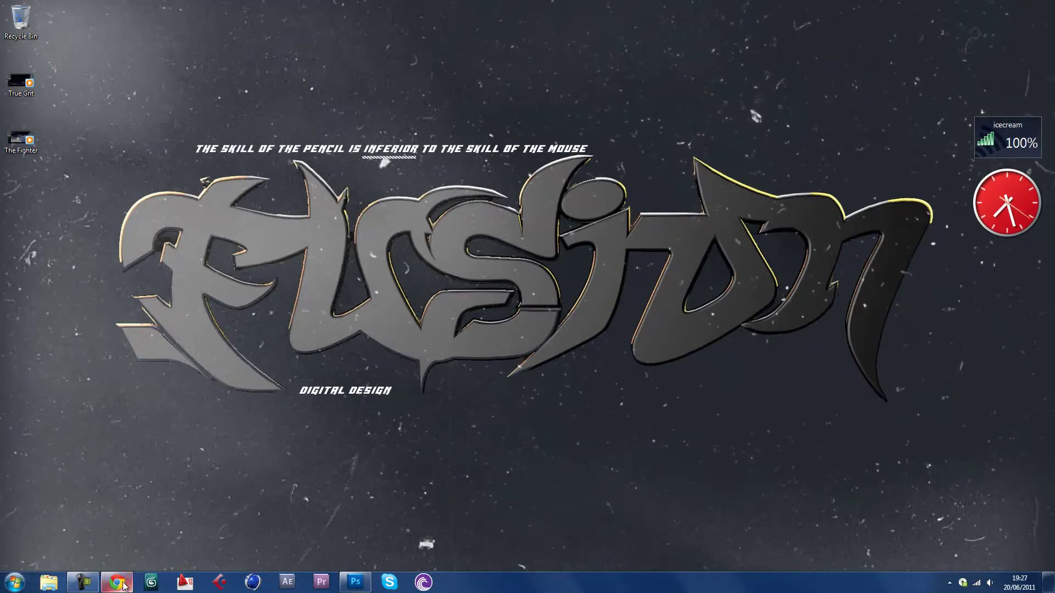
Restore Chrome, then select and clear text in the Earn Money From Your Video banner.
mouse_move(122, 586)
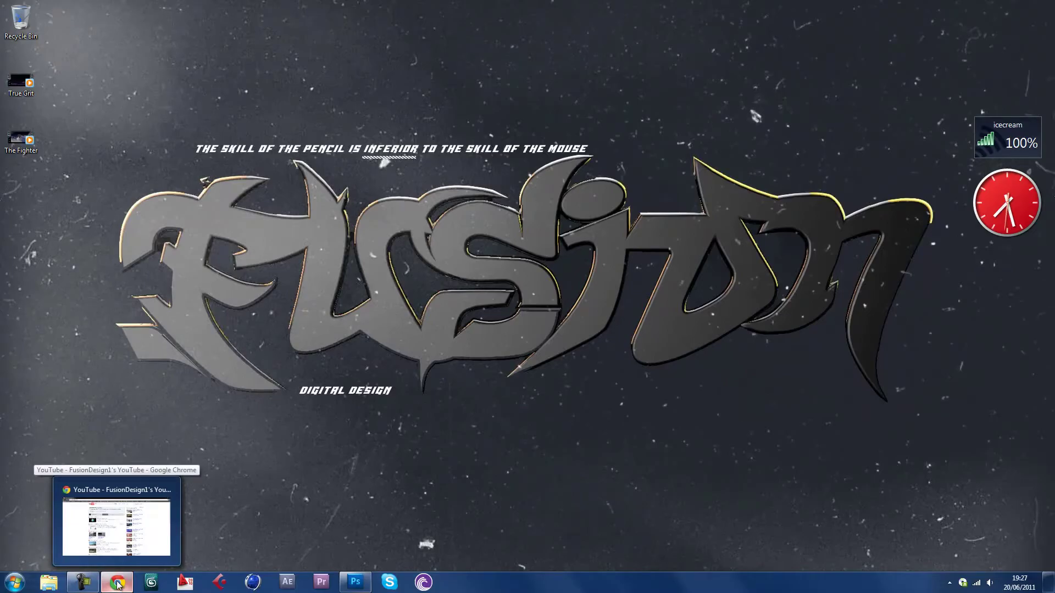
left_click(134, 552)
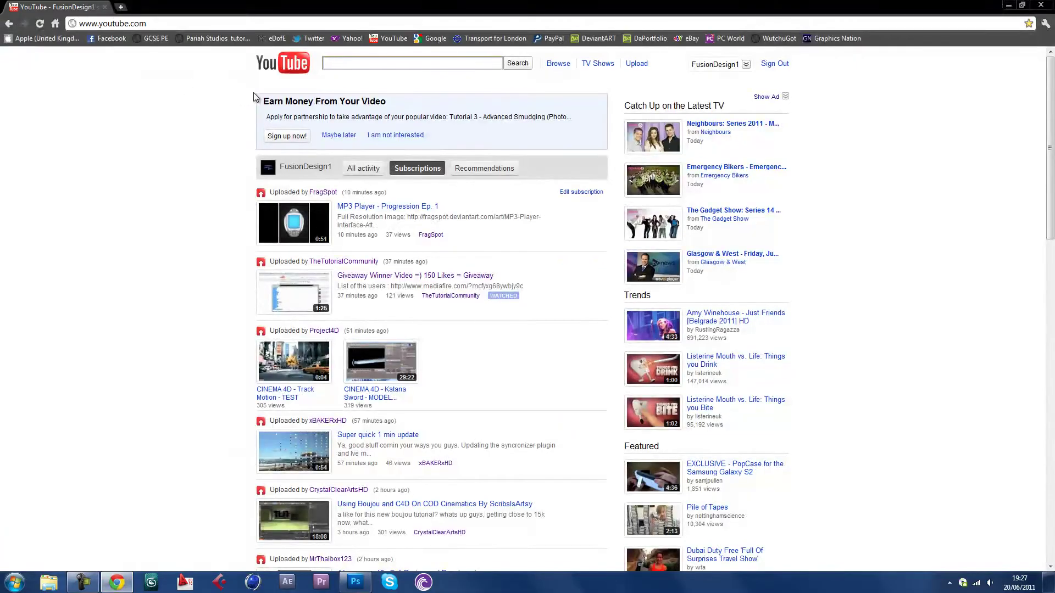
left_click_drag(253, 97, 591, 142)
left_click(386, 99)
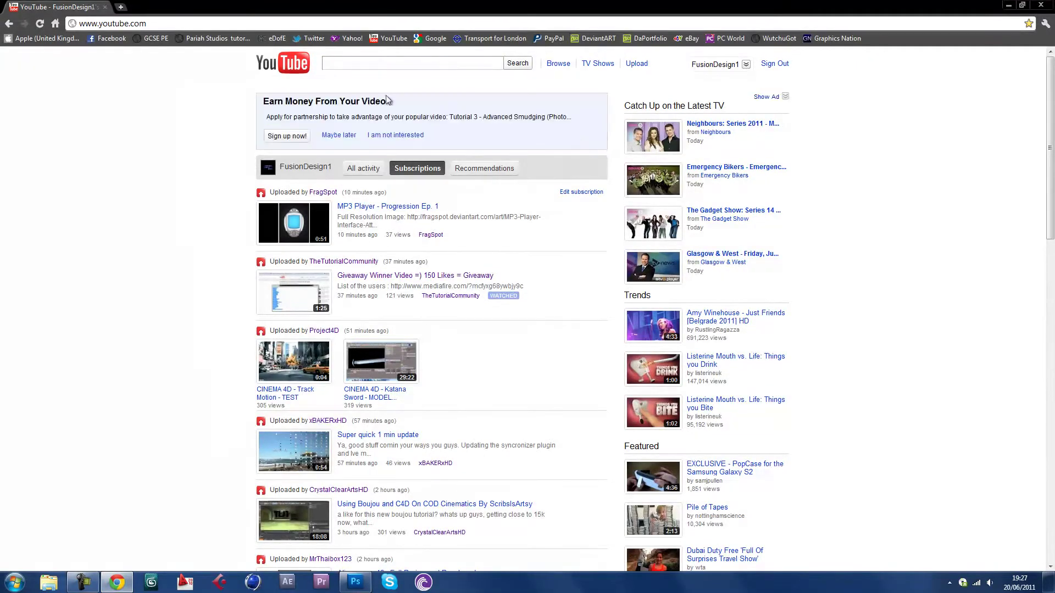
left_click_drag(267, 119, 474, 126)
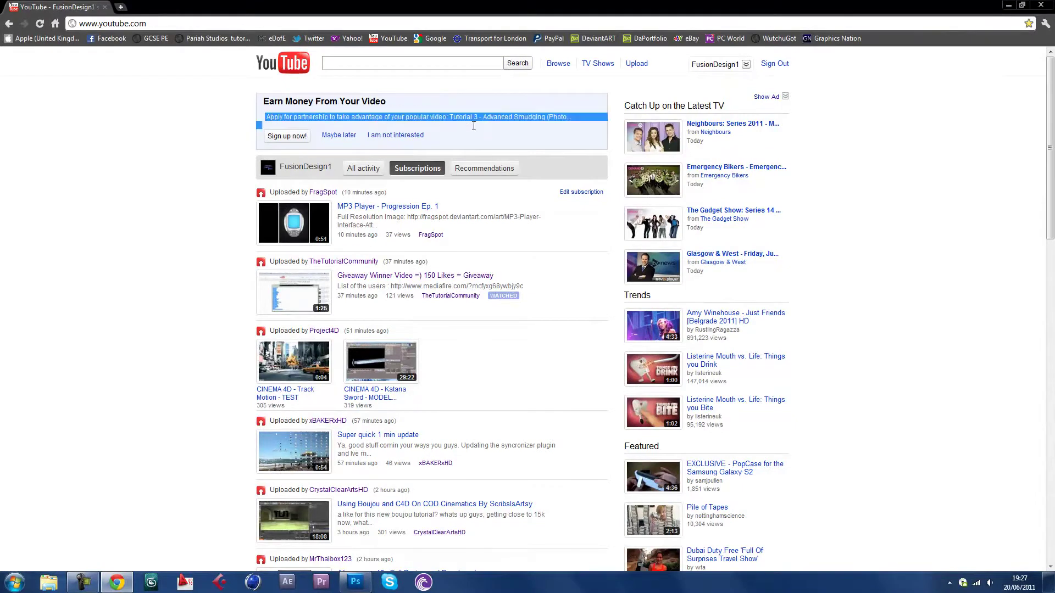
left_click_drag(568, 123, 583, 119)
left_click(516, 137)
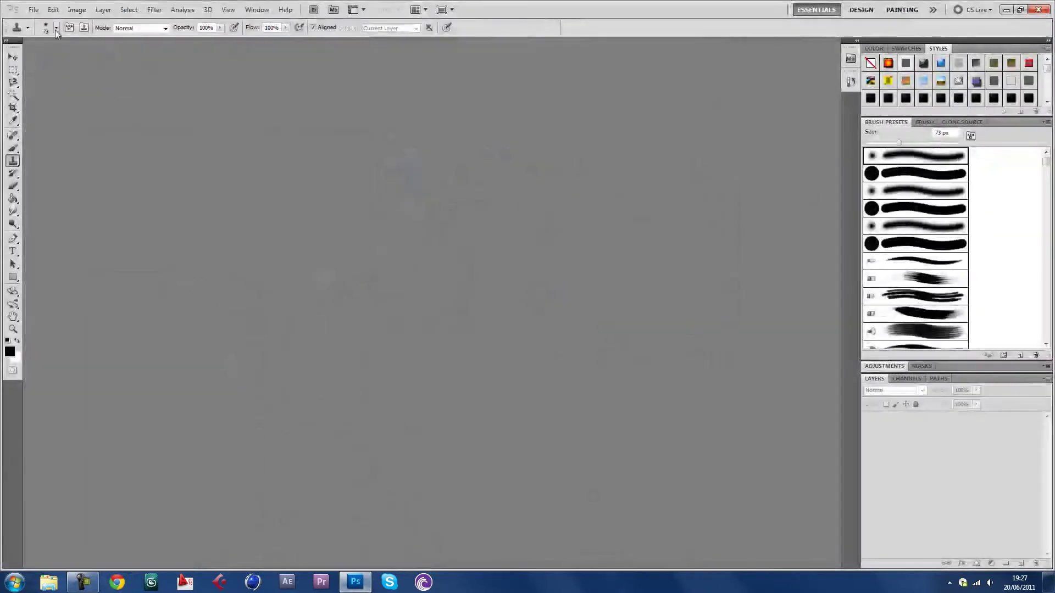
Open monterey and sky-sample together from the Chapter-8 folder.
left_click(33, 9)
left_click(66, 34)
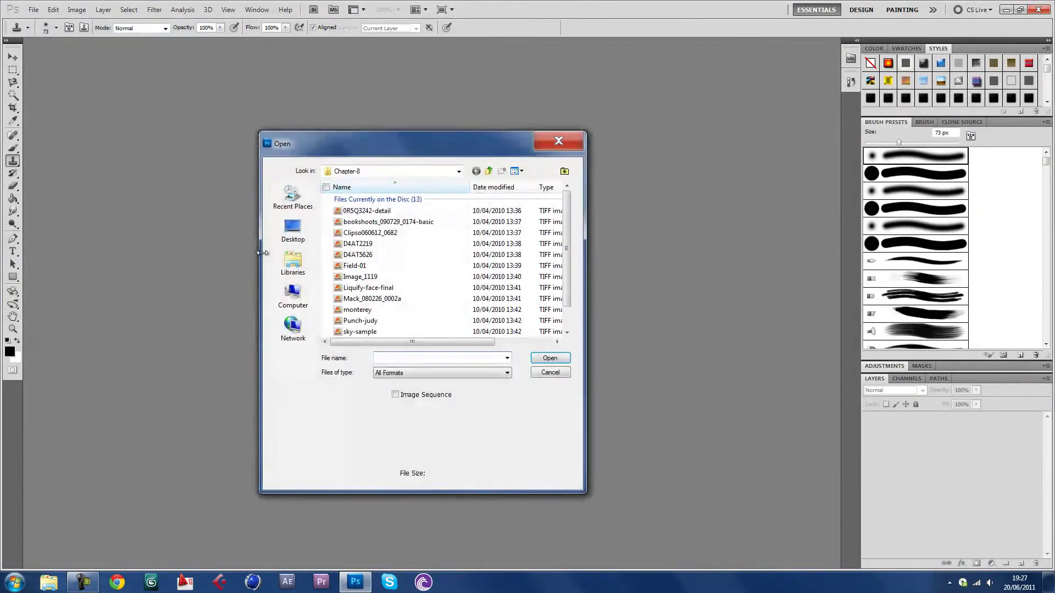
left_click(380, 311)
scroll(404, 323, "down", 1)
left_click(360, 305, "ctrl")
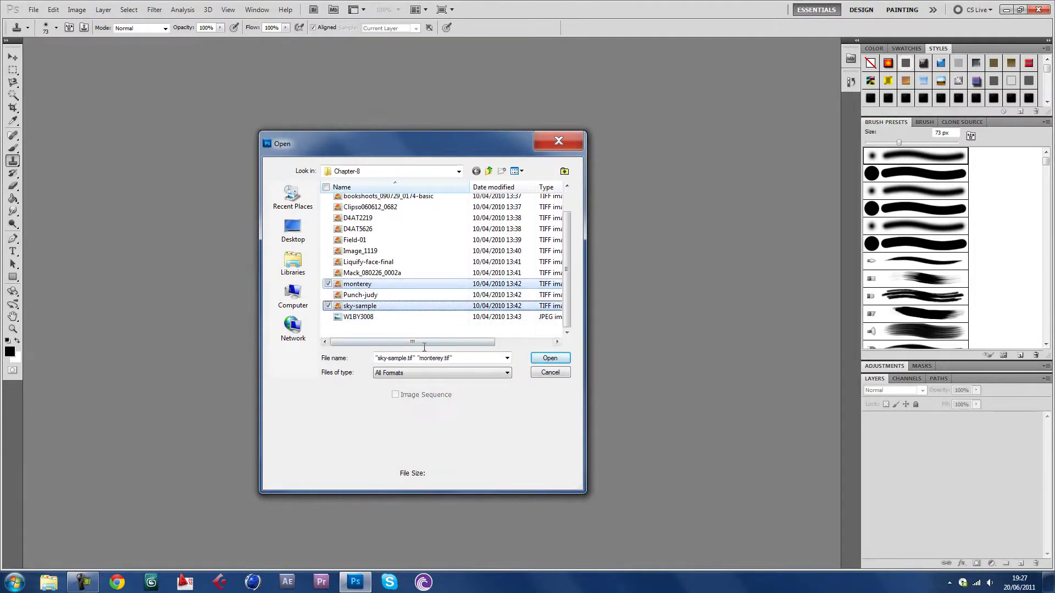
left_click(550, 358)
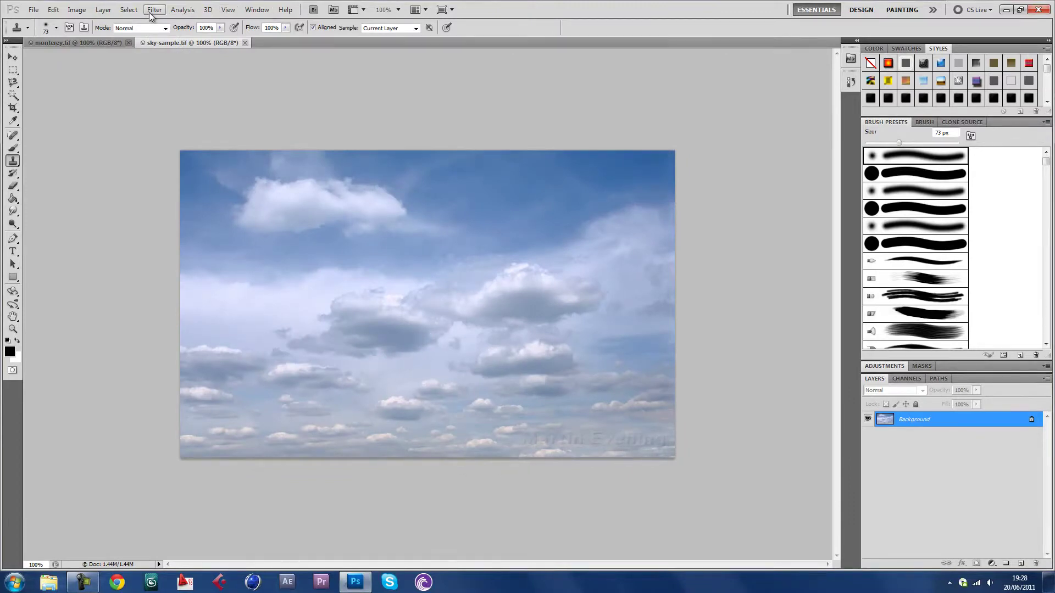
left_click(89, 43)
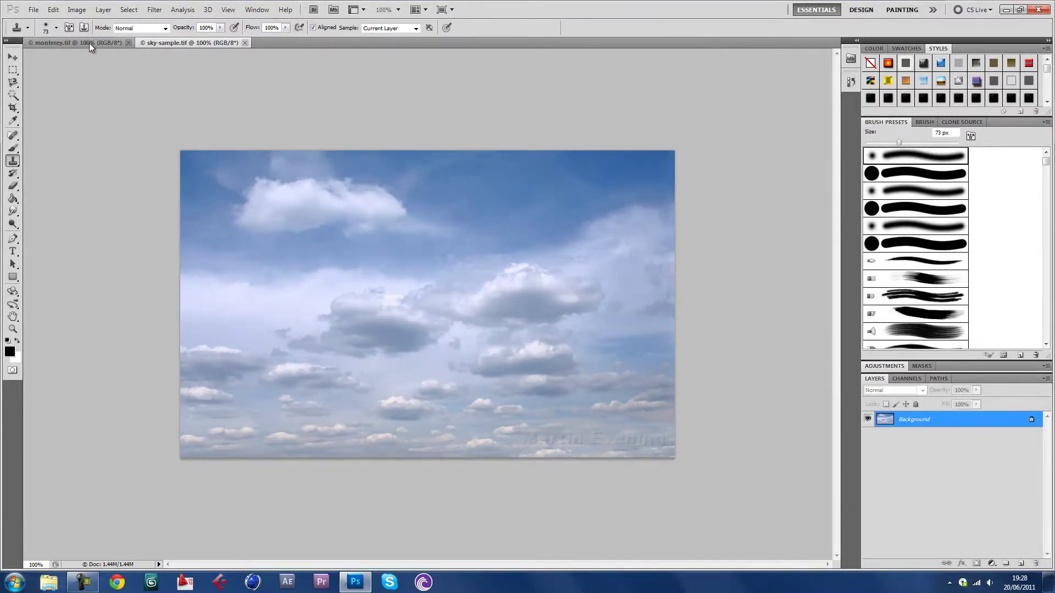
left_click(10, 58)
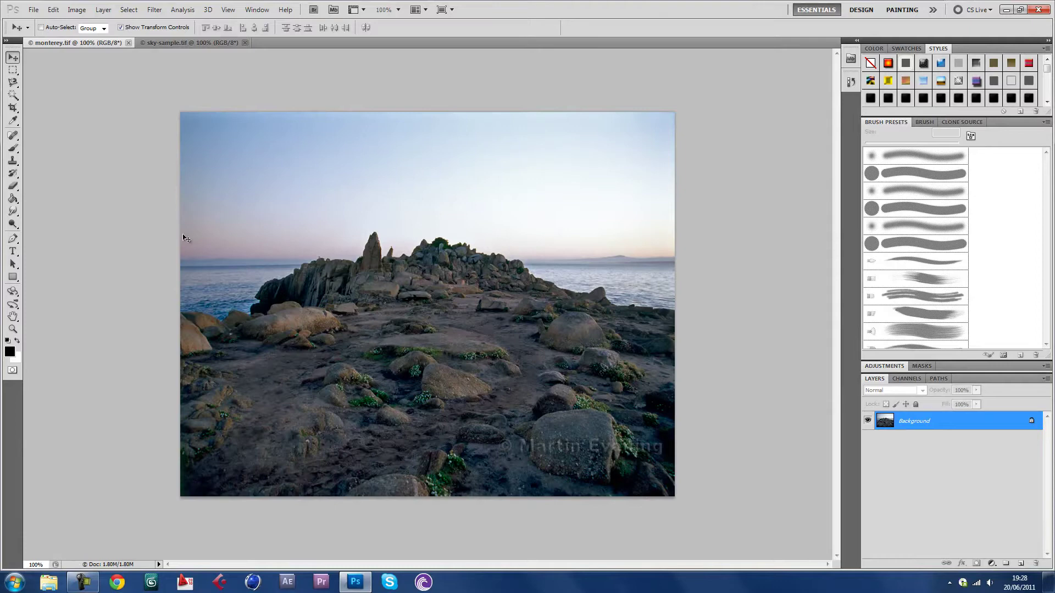
left_click(177, 43)
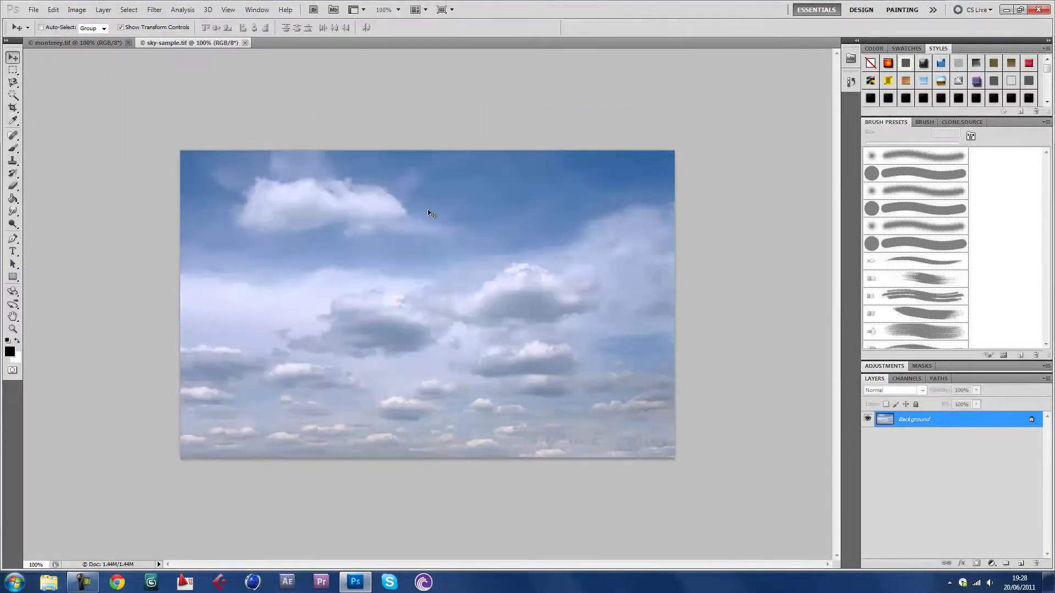
left_click(88, 43)
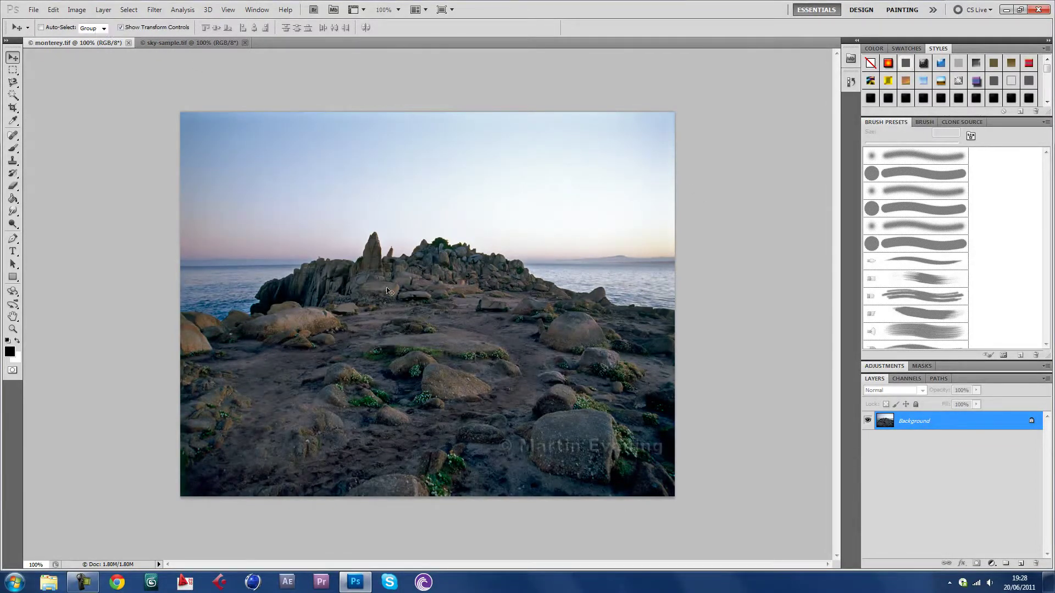
left_click(212, 42)
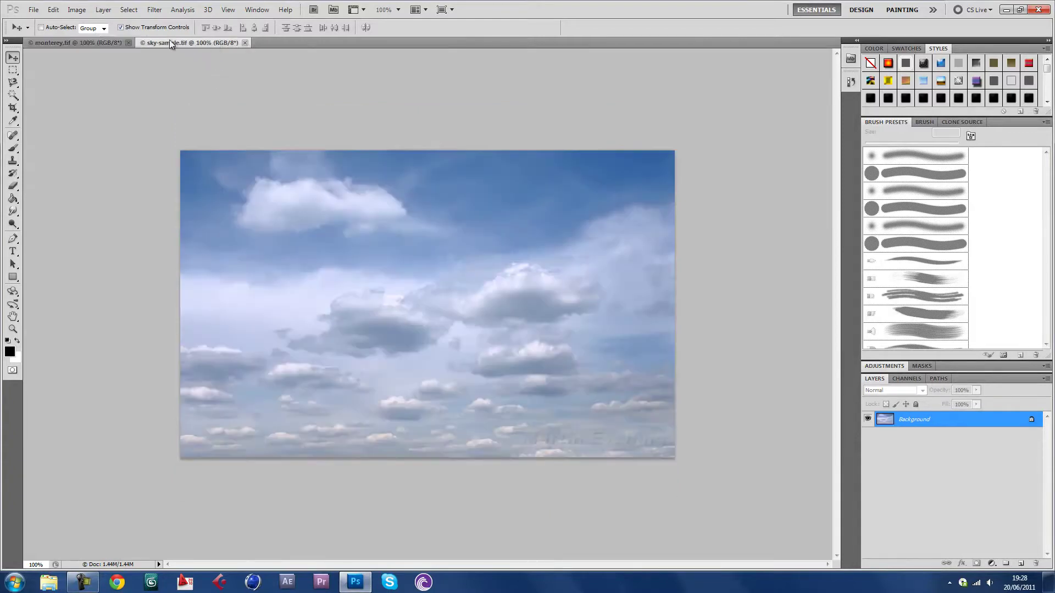
Choose the Clone Stamp tool from the stamp flyout instead of Pattern Stamp.
left_click(14, 161)
left_click(34, 170)
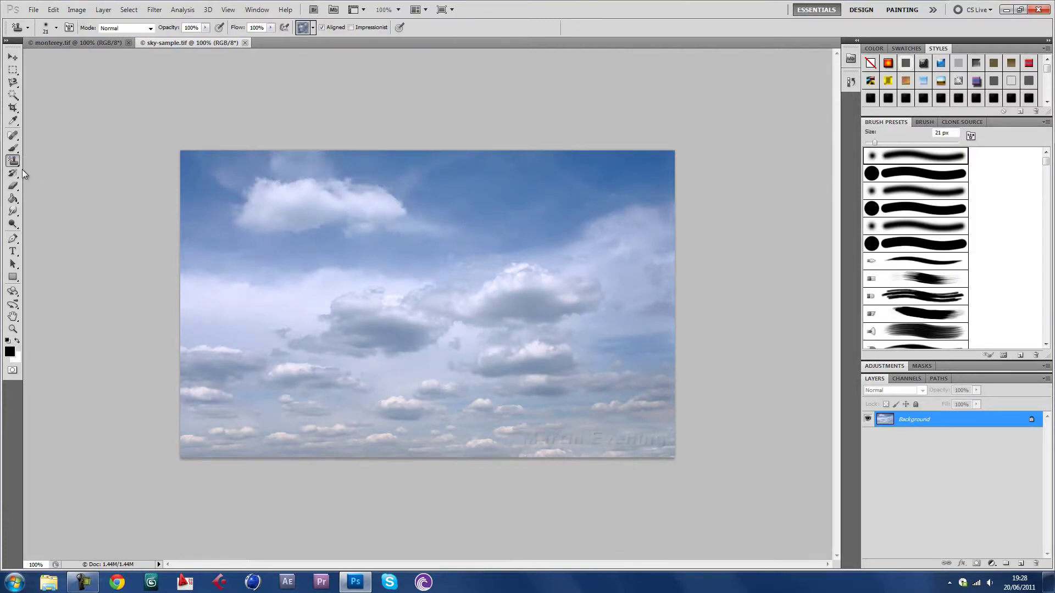
left_click(13, 162)
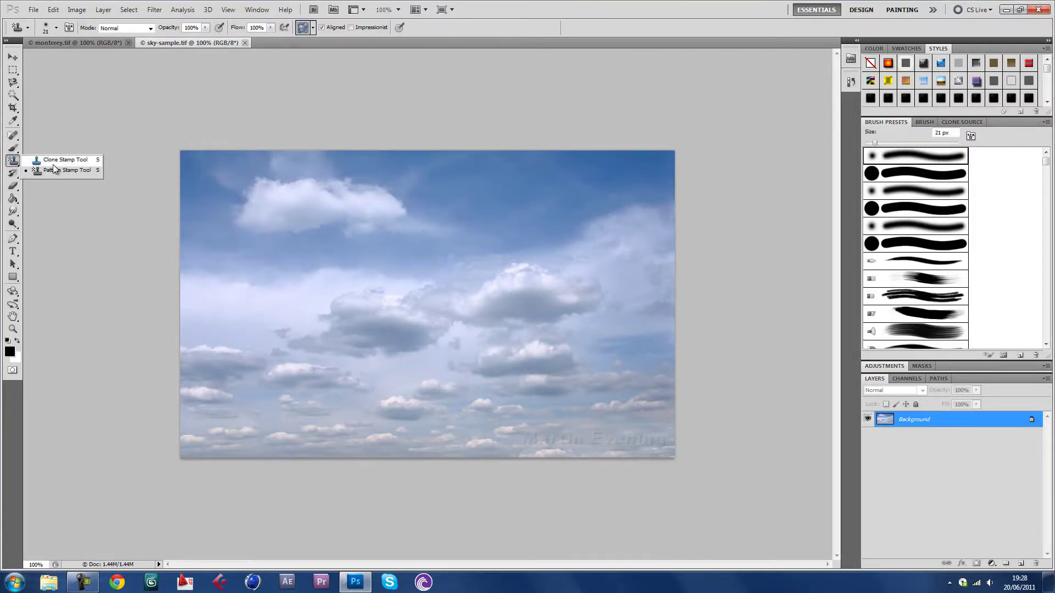
left_click(81, 161)
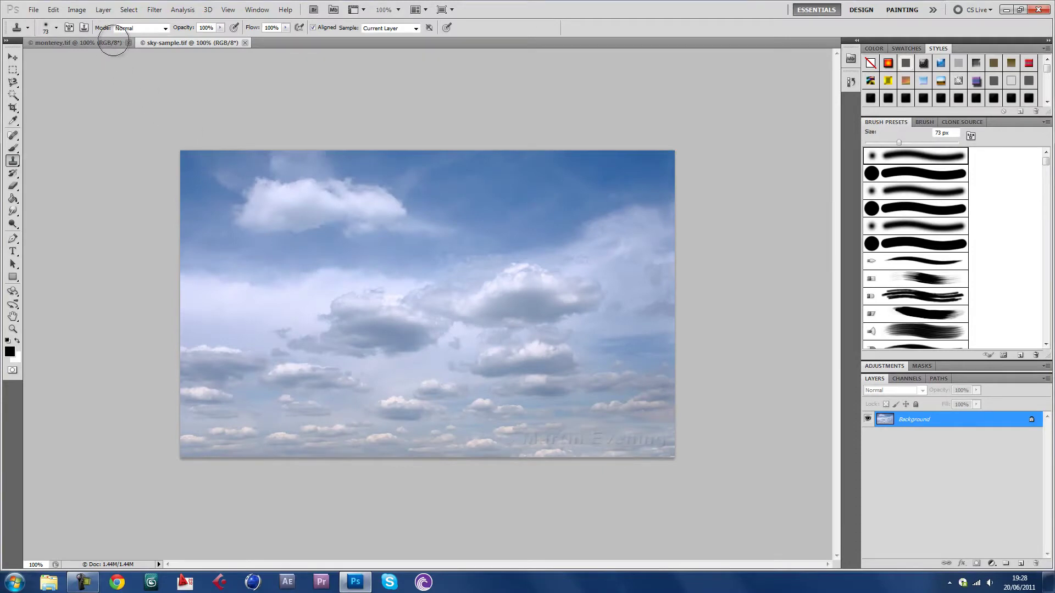
Look at monterey.tif, return to sky-sample.tif, and bring up the recorder controls.
left_click(115, 41)
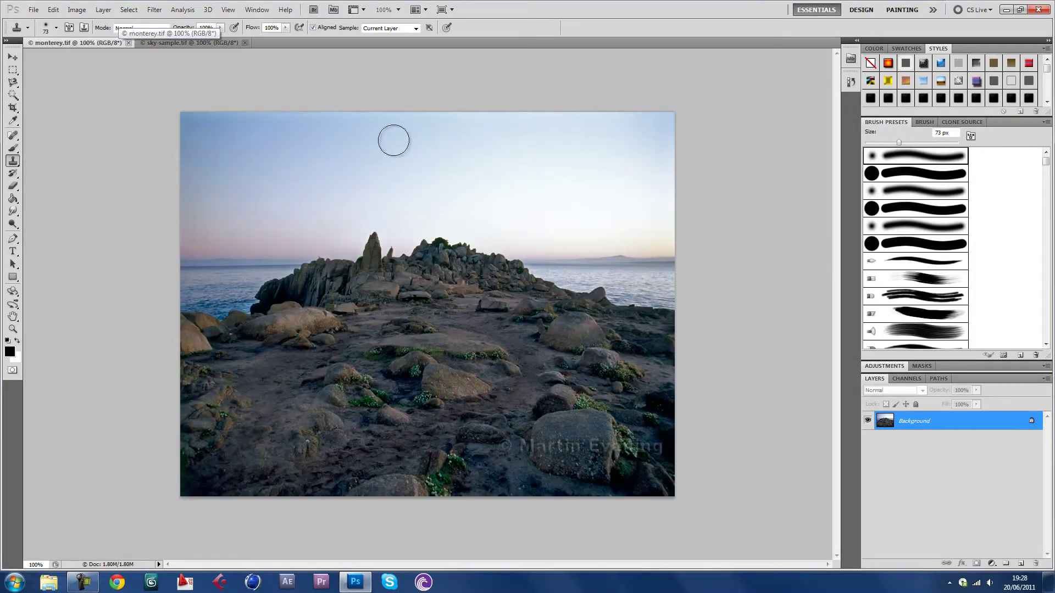
left_click(216, 41)
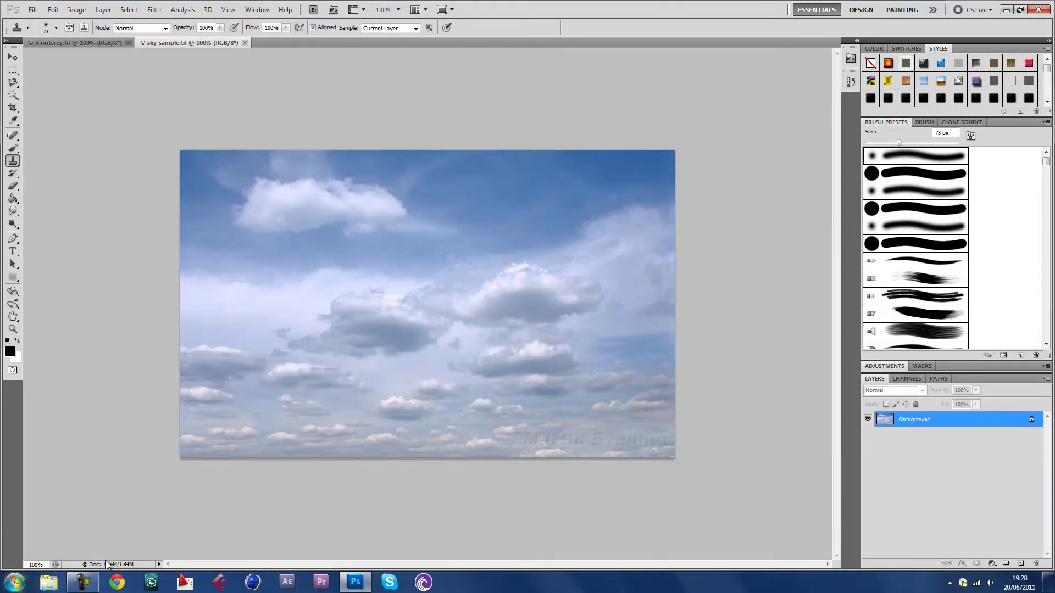
left_click(82, 582)
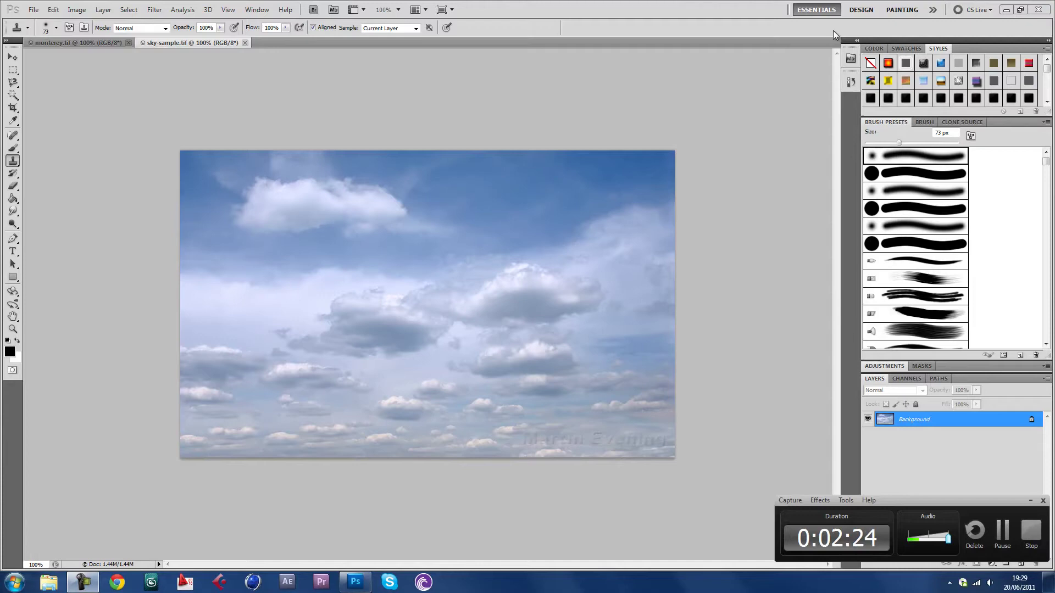
Back in Photoshop, keep the soft round brush preset and move the Clone Source tab to the front.
left_click(742, 8)
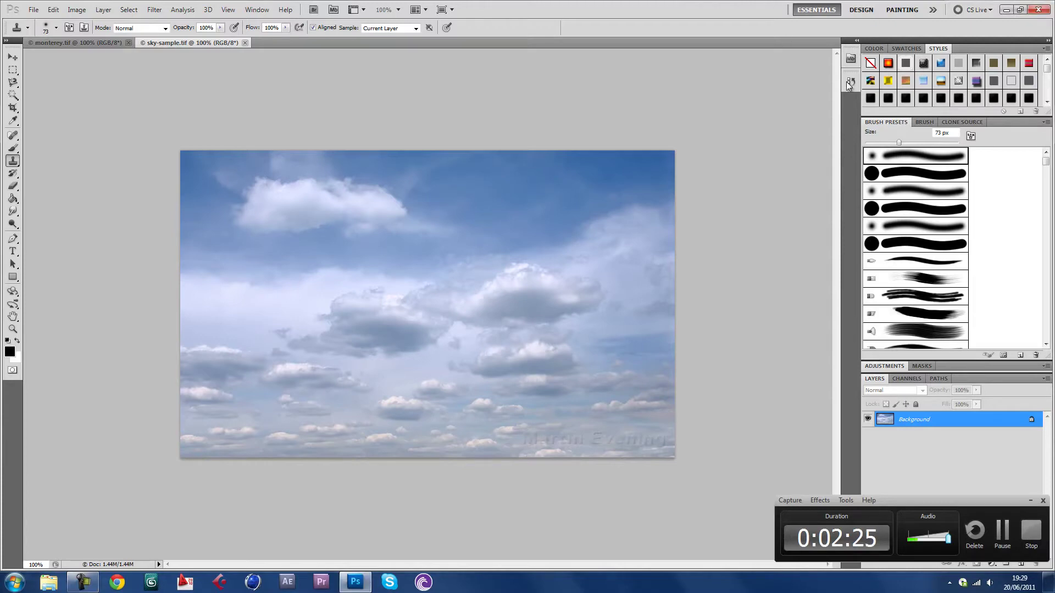
left_click(894, 175)
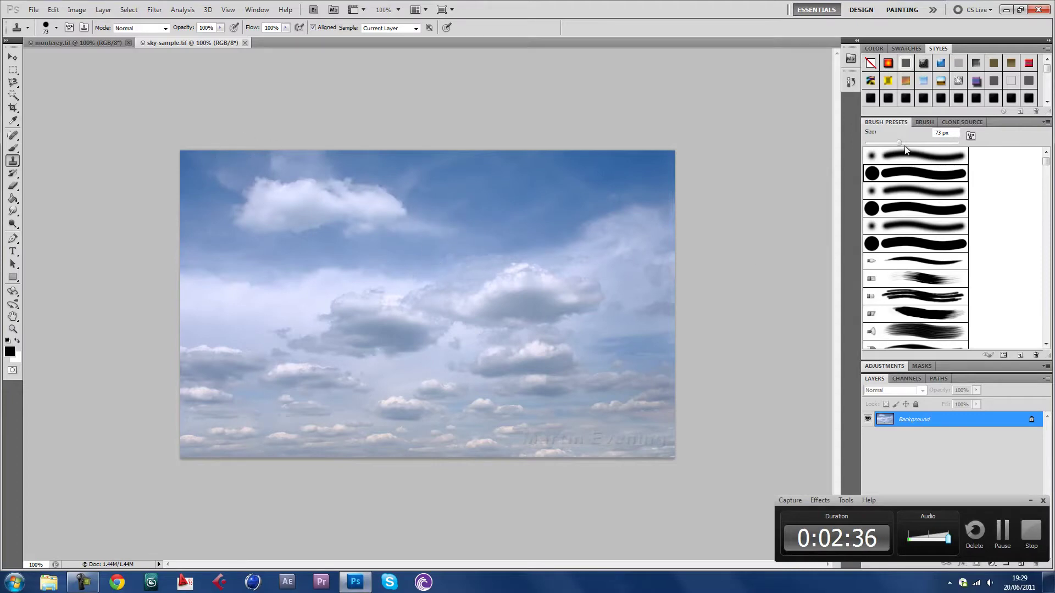
left_click(876, 154)
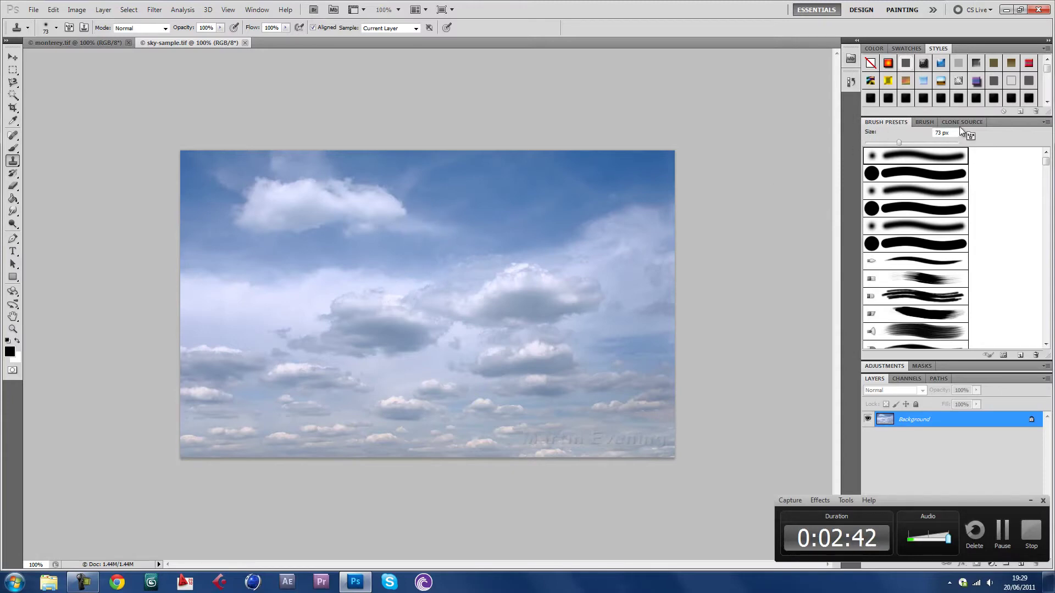
left_click_drag(958, 123, 879, 123)
Bring up the Clone Source panel options.
left_click(885, 123)
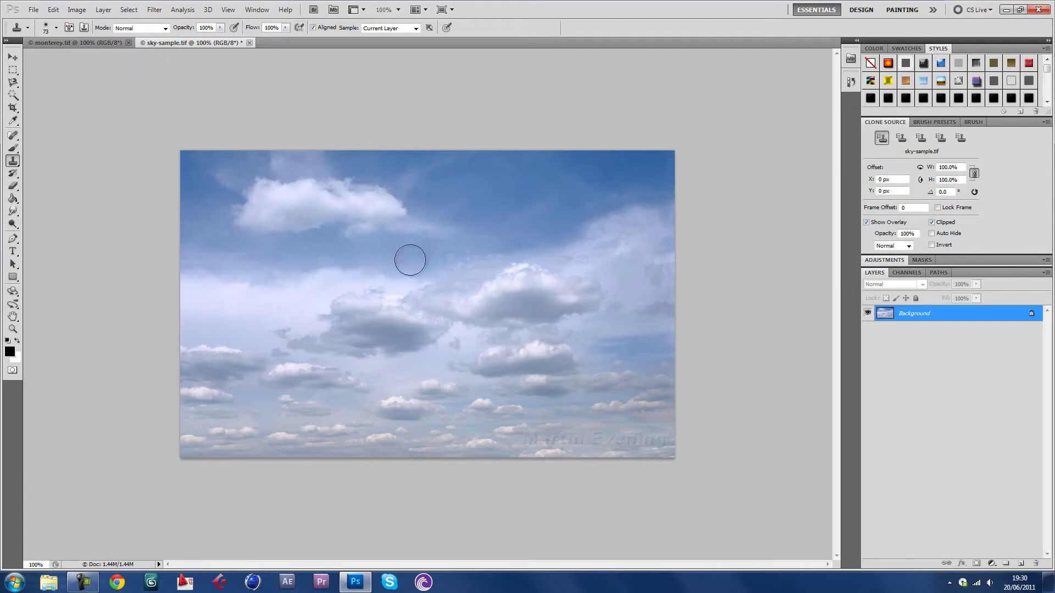
Paint a first soft cloud band across the monterey.tif sky with the Clone Stamp.
left_click(118, 44)
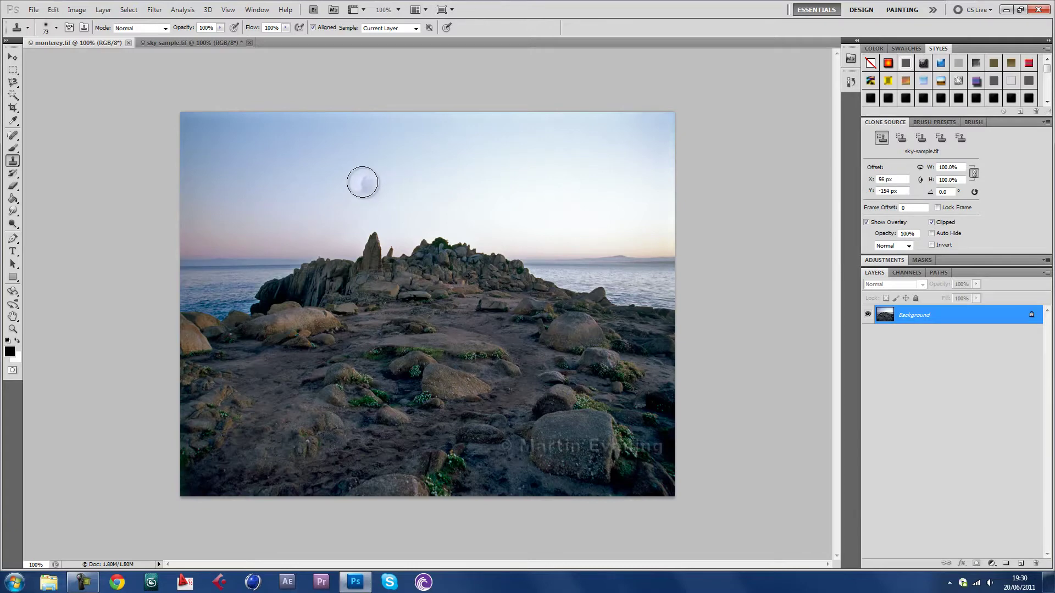
mouse_move(362, 183)
left_mouse_down()
mouse_move(439, 184)
mouse_move(389, 174)
mouse_move(479, 159)
mouse_move(450, 164)
mouse_move(498, 170)
mouse_move(443, 175)
mouse_move(511, 181)
mouse_move(481, 189)
mouse_move(514, 190)
mouse_move(447, 191)
mouse_move(482, 183)
mouse_move(477, 161)
mouse_move(531, 159)
mouse_move(481, 159)
mouse_move(572, 179)
mouse_move(522, 180)
mouse_move(574, 179)
mouse_move(529, 184)
mouse_move(567, 195)
mouse_move(512, 200)
mouse_move(600, 205)
mouse_move(518, 206)
mouse_move(621, 214)
mouse_move(589, 206)
mouse_move(562, 181)
mouse_move(636, 176)
mouse_move(444, 172)
mouse_move(478, 161)
mouse_move(402, 148)
mouse_move(457, 153)
mouse_move(370, 153)
mouse_move(428, 161)
mouse_move(339, 172)
mouse_move(404, 177)
mouse_move(319, 181)
mouse_move(384, 183)
mouse_move(338, 189)
mouse_move(351, 187)
mouse_move(247, 183)
mouse_move(356, 161)
mouse_move(241, 150)
mouse_move(332, 157)
mouse_move(264, 160)
mouse_move(235, 176)
mouse_move(212, 184)
left_mouse_up()
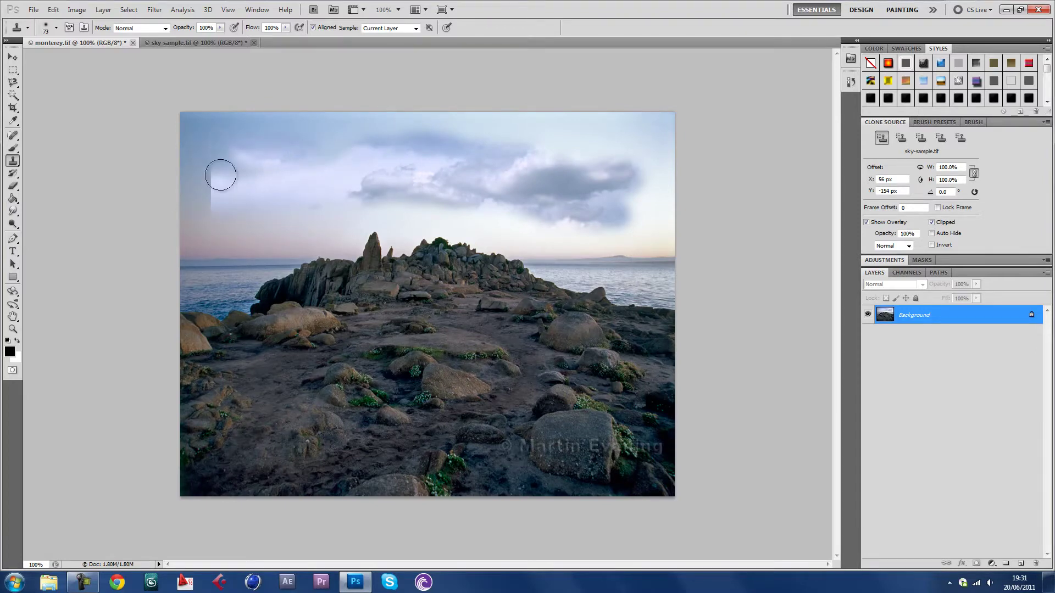
Stamp small cloud streaks near the monterey.tif horizon and paint a cloud band rightwards.
left_click(197, 46)
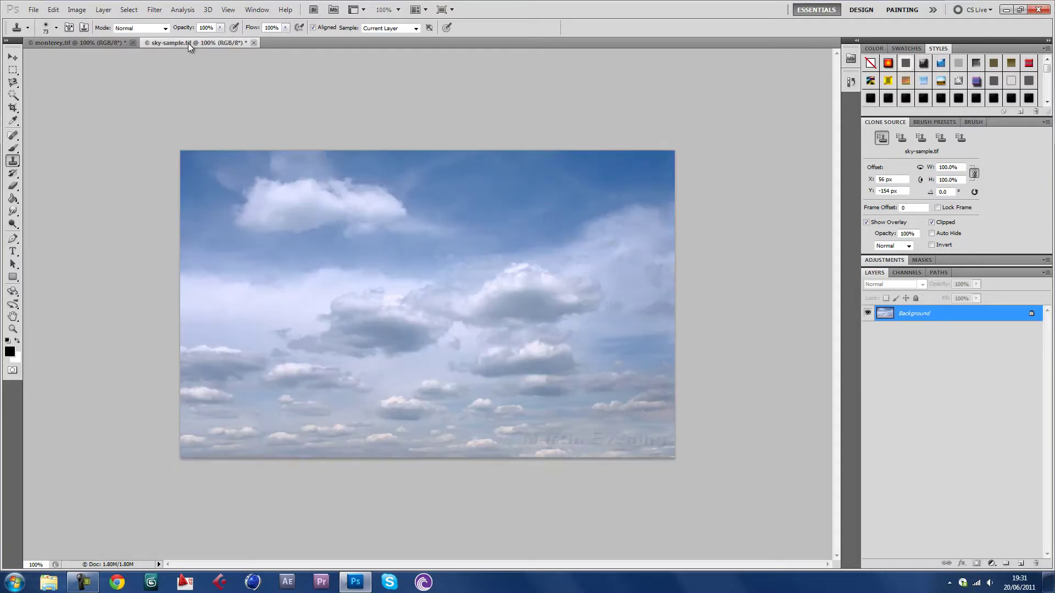
left_click(106, 42)
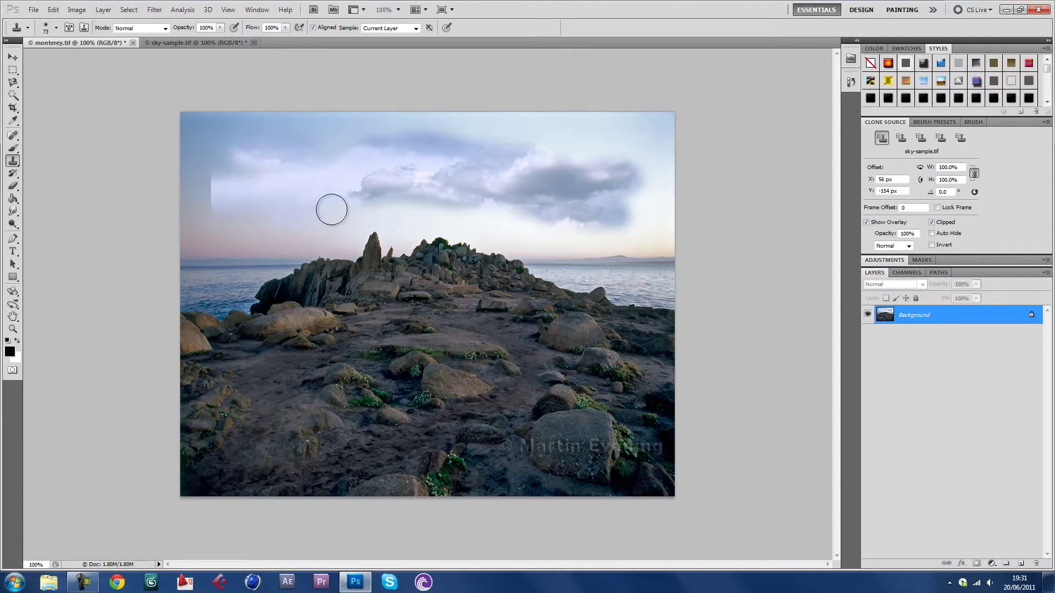
left_click(316, 211)
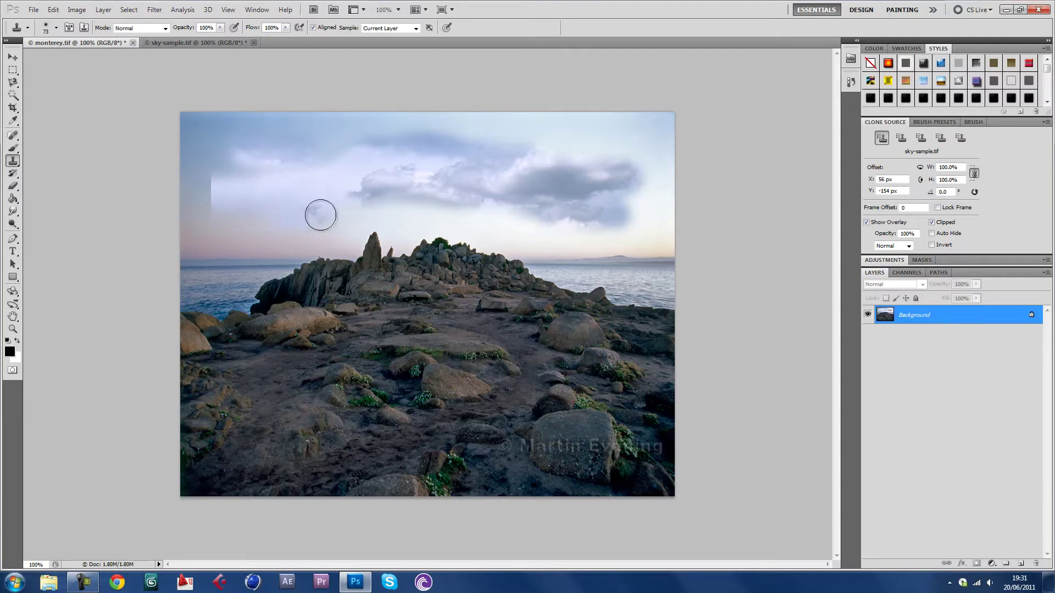
left_click(261, 228)
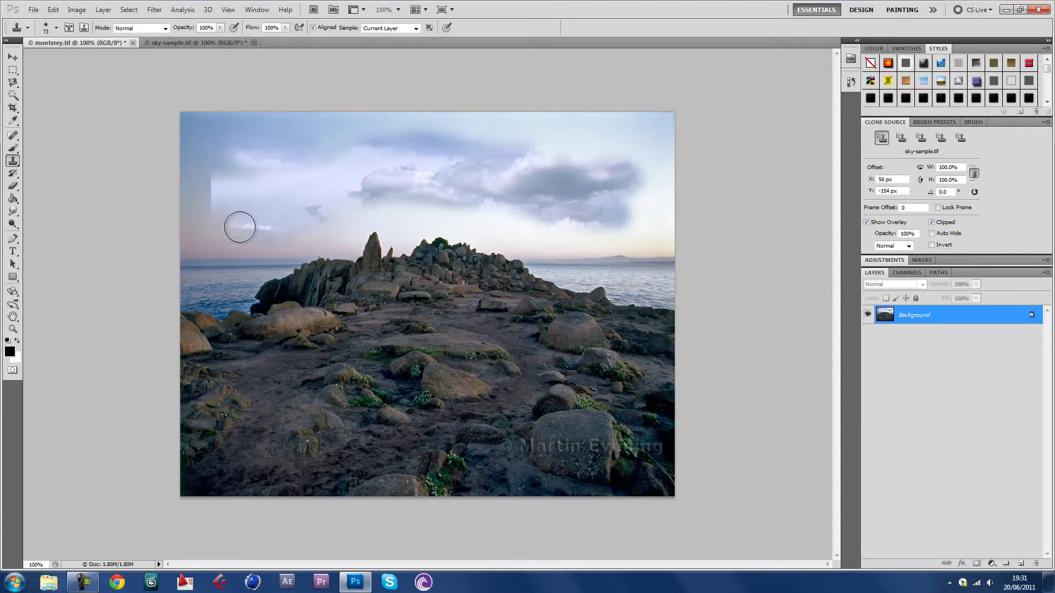
left_click(242, 239)
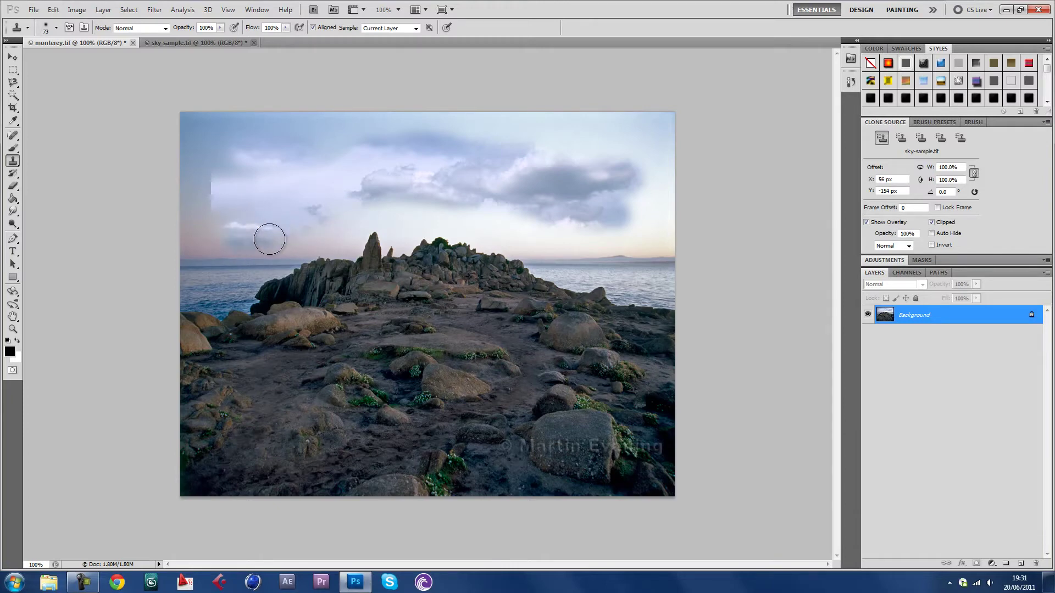
left_click(350, 226)
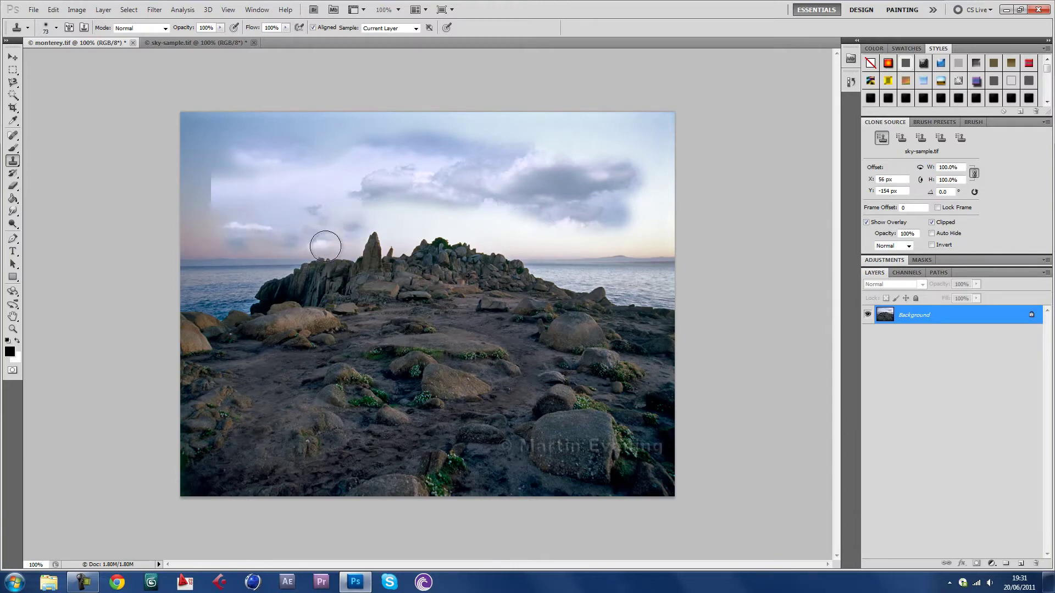
mouse_move(325, 246)
left_mouse_down()
mouse_move(368, 212)
mouse_move(543, 218)
mouse_move(460, 217)
mouse_move(537, 226)
mouse_move(471, 229)
mouse_move(541, 234)
mouse_move(518, 239)
mouse_move(606, 240)
mouse_move(500, 239)
mouse_move(684, 228)
mouse_move(617, 204)
mouse_move(663, 199)
mouse_move(584, 203)
mouse_move(682, 204)
mouse_move(599, 207)
mouse_move(692, 174)
mouse_move(609, 172)
mouse_move(691, 170)
mouse_move(529, 162)
mouse_move(683, 158)
mouse_move(514, 143)
mouse_move(701, 138)
left_mouse_up()
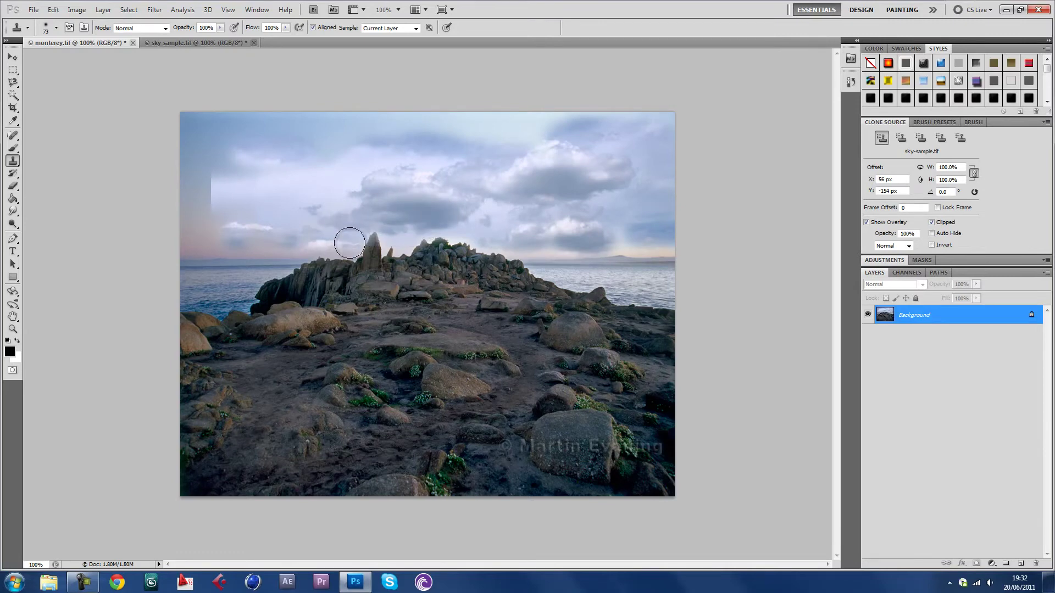
Clone clouds along the horizon, darker blue sky across the top edge, and clouds in the upper left.
mouse_move(312, 225)
left_mouse_down()
mouse_move(301, 238)
mouse_move(260, 240)
left_mouse_up()
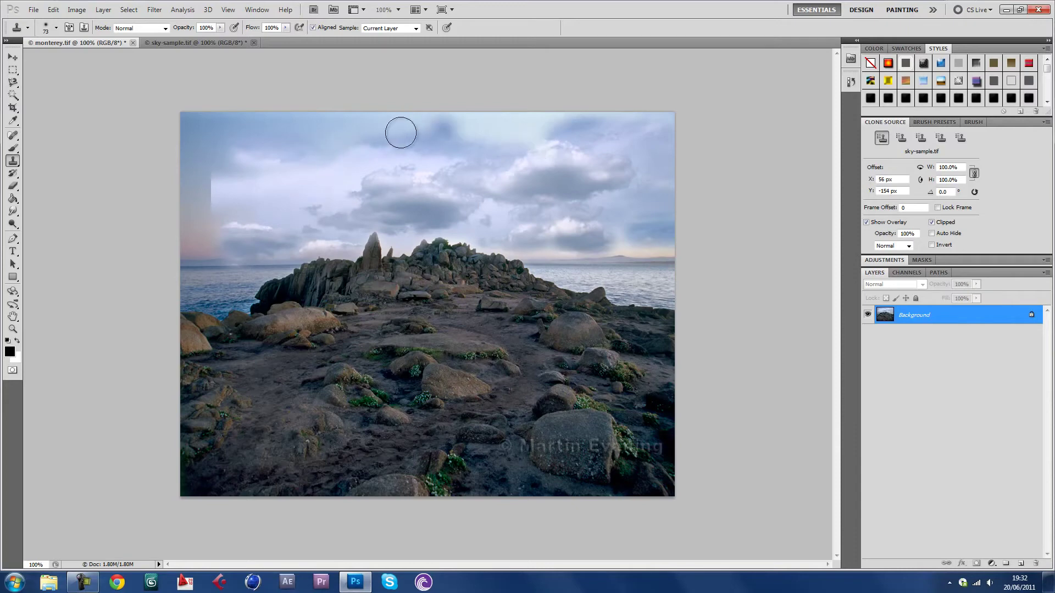
left_click_drag(400, 130, 684, 110)
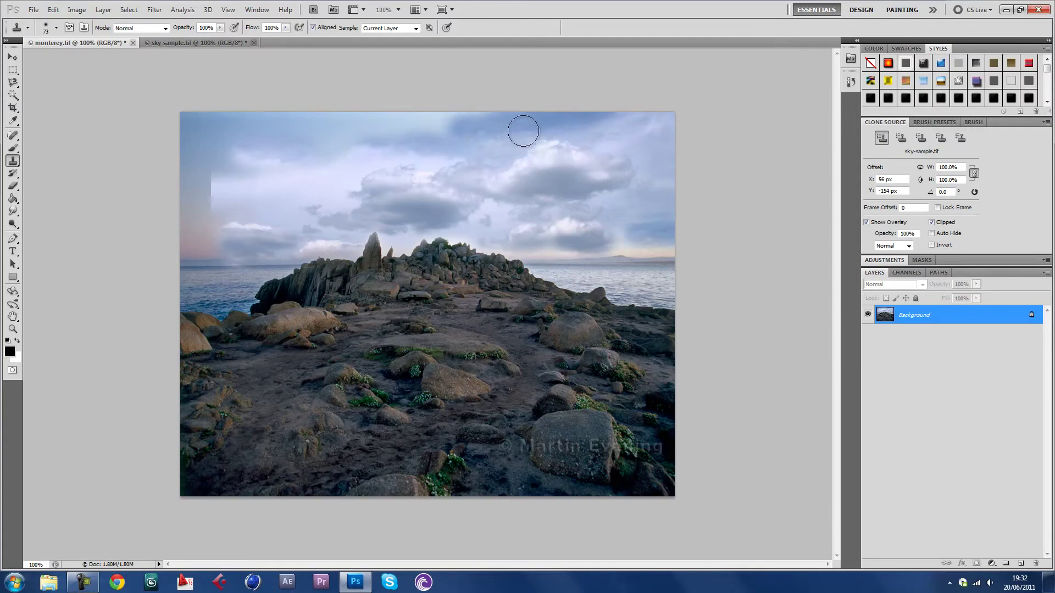
mouse_move(525, 117)
left_mouse_down()
mouse_move(358, 120)
mouse_move(466, 131)
mouse_move(315, 133)
mouse_move(427, 138)
mouse_move(214, 138)
mouse_move(380, 118)
mouse_move(167, 104)
left_mouse_up()
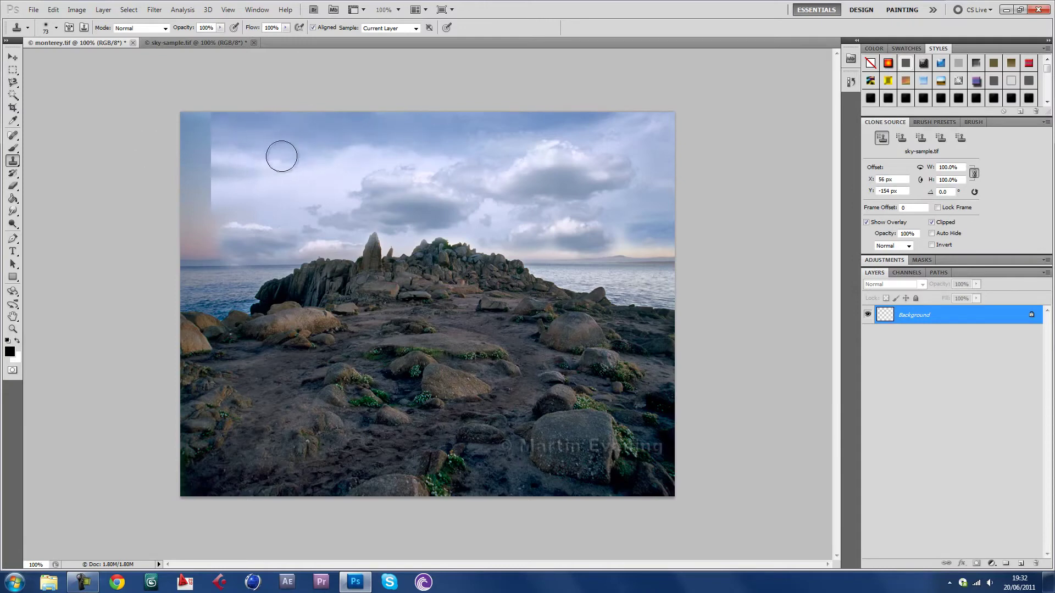
left_click_drag(282, 156, 158, 164)
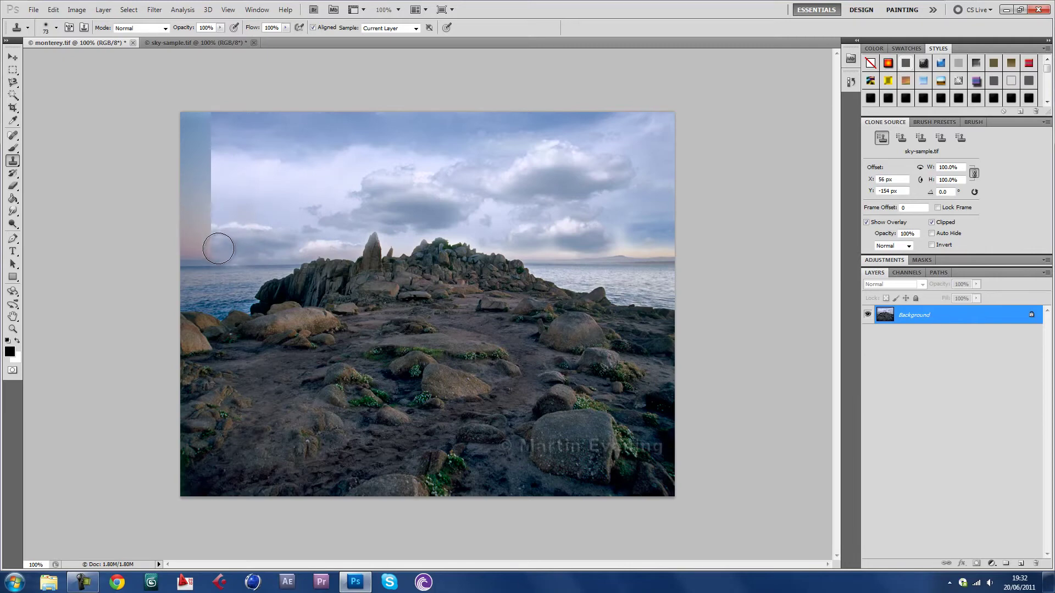
left_click(13, 186)
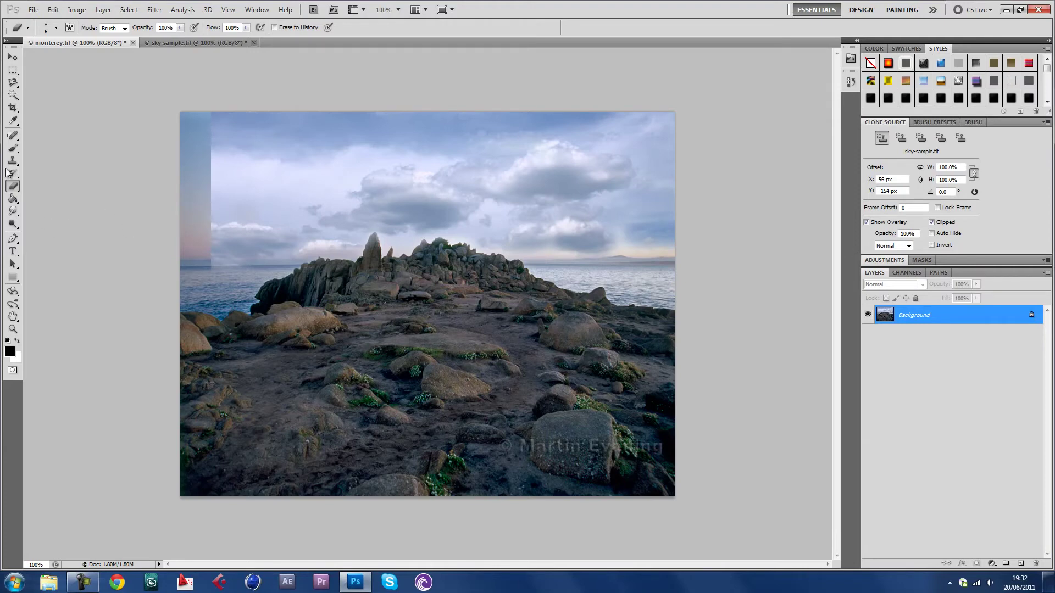
left_click(14, 149)
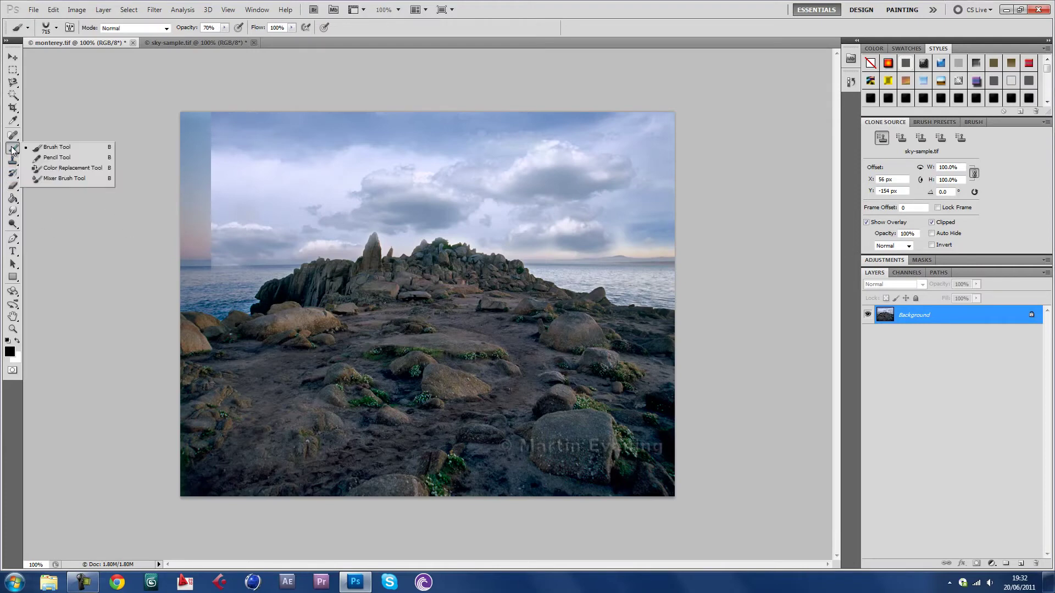
left_click(7, 137)
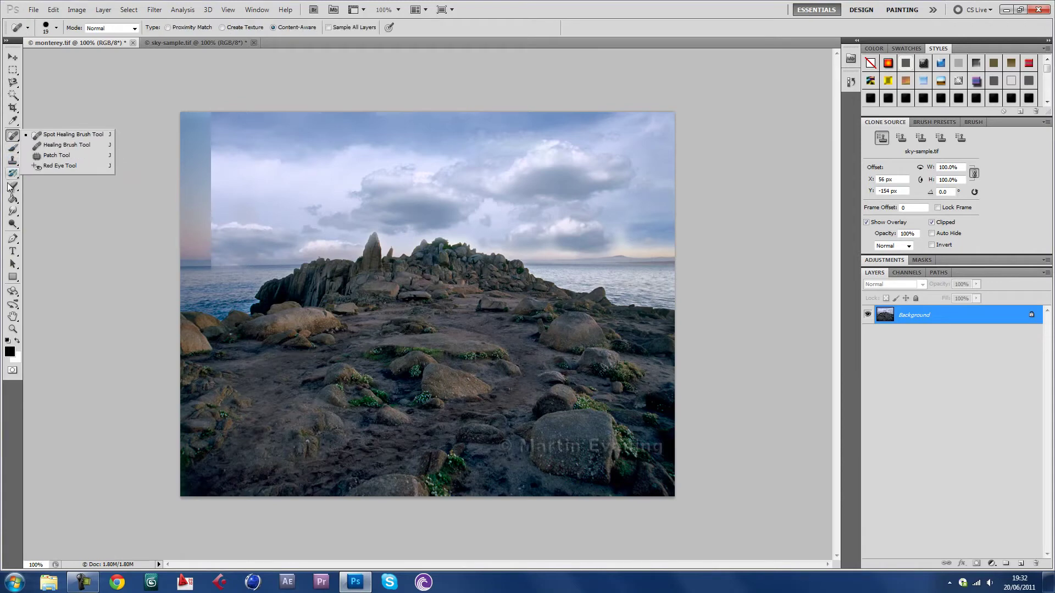
left_click(12, 200)
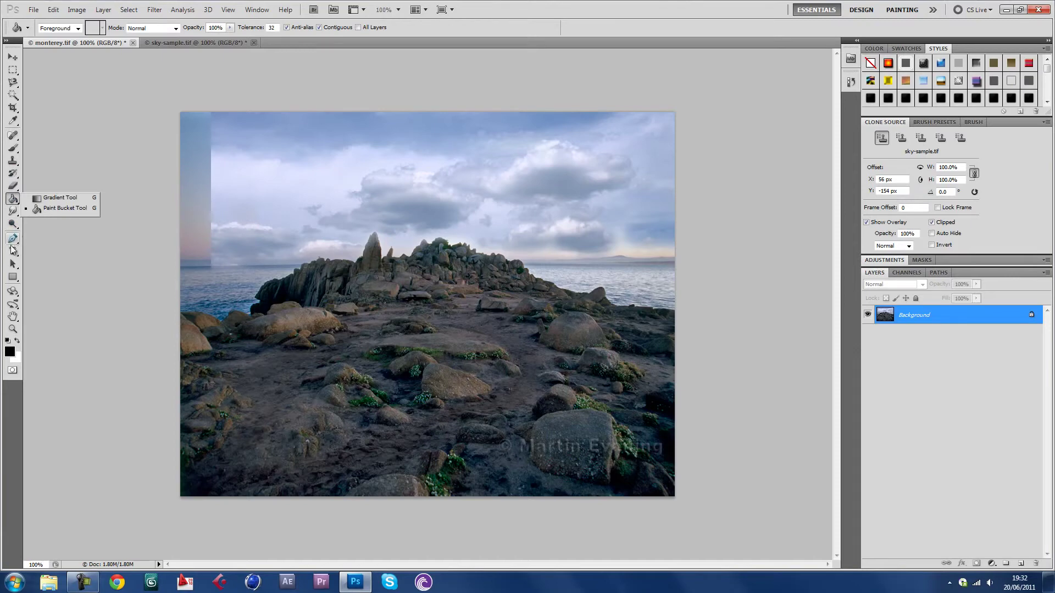
left_click(12, 212)
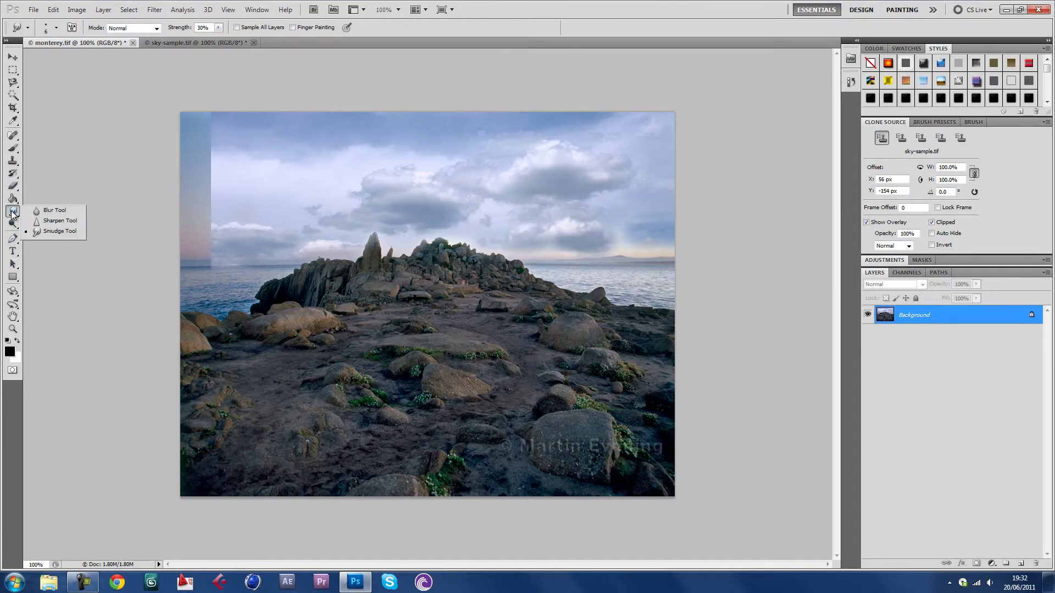
left_click(166, 199)
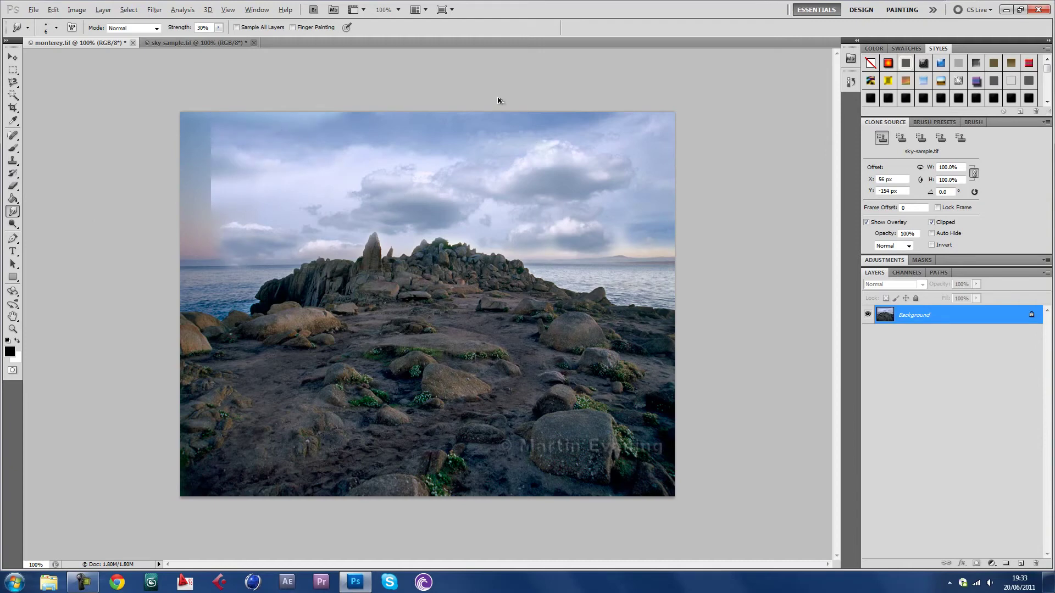
Switch between sky-sample.tif and monterey.tif, ending on the sky photo.
left_click(210, 43)
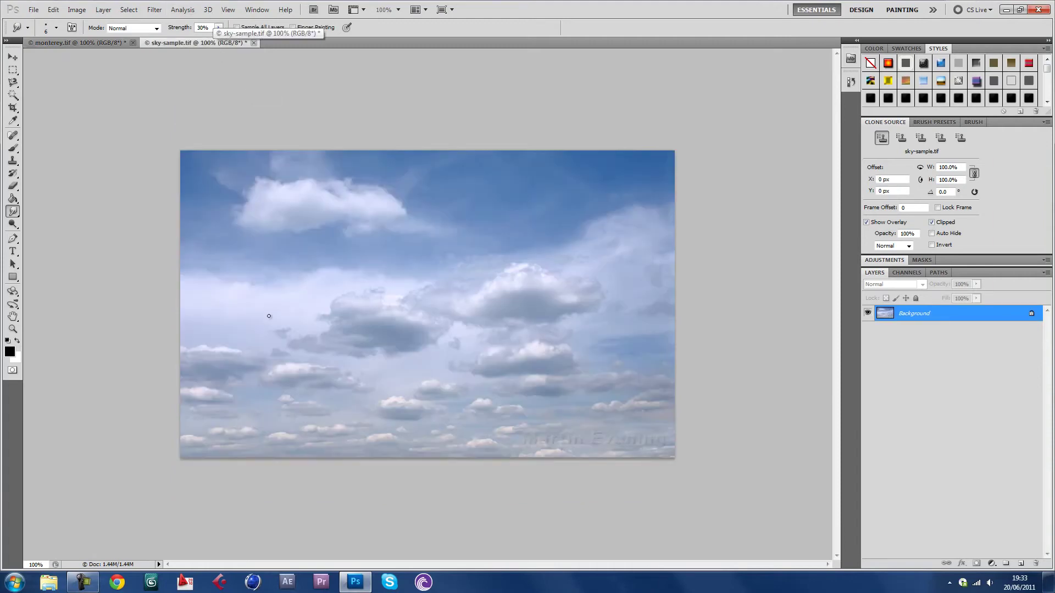
left_click(107, 42)
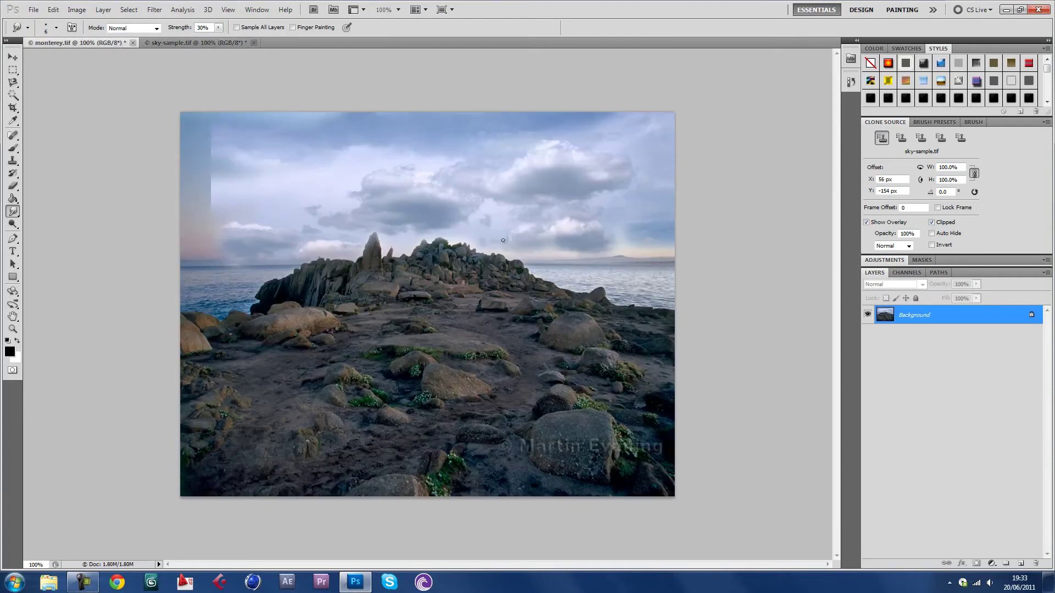
left_click(181, 43)
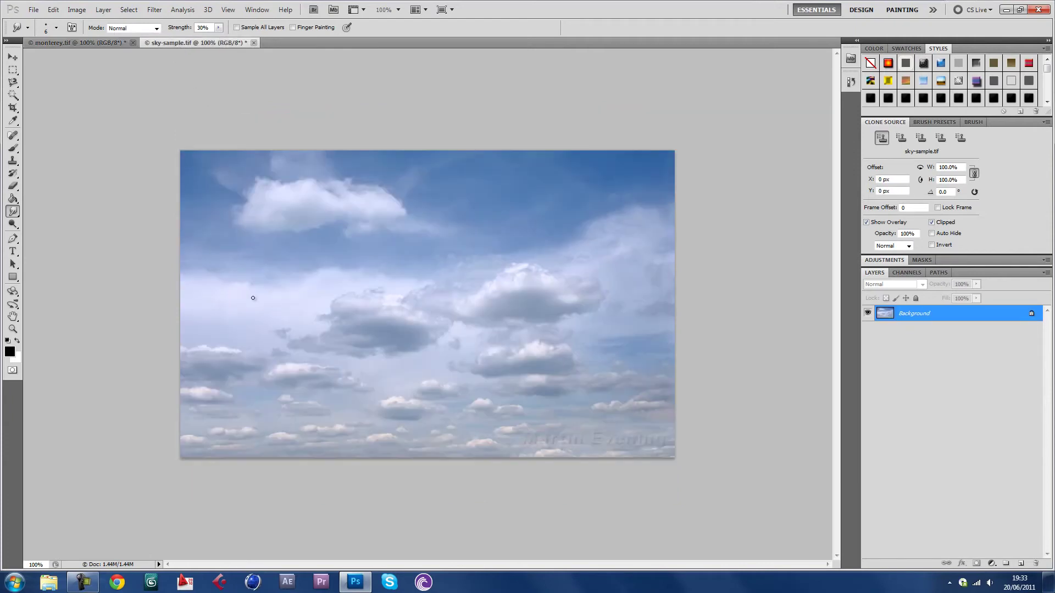
Erase a white loop around the cloned clouds in sky-sample.tif, then return to monterey.tif.
left_click(13, 148)
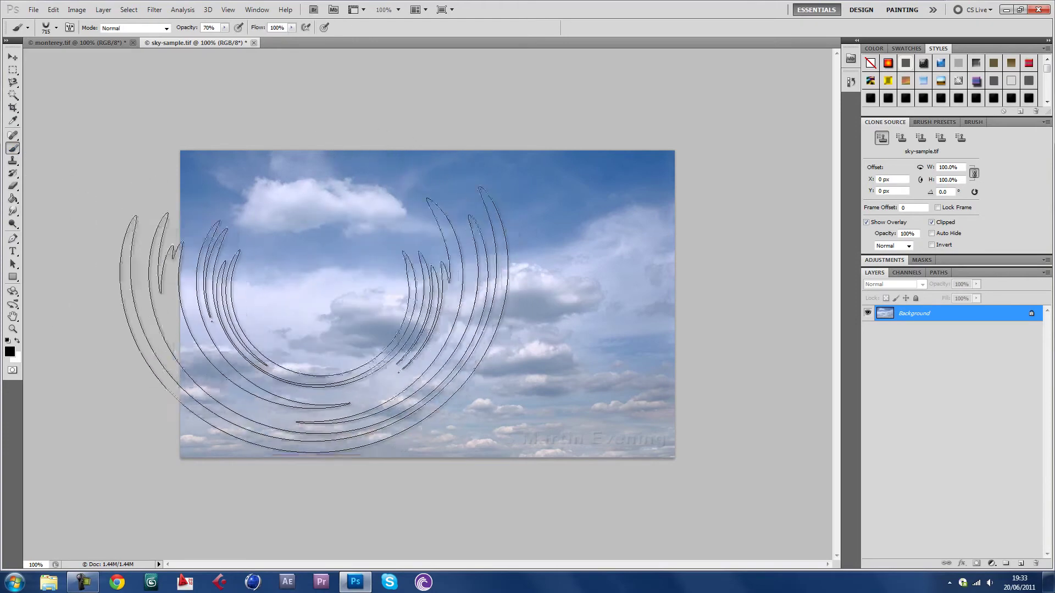
left_click(13, 185)
mouse_move(281, 333)
left_mouse_down()
mouse_move(300, 300)
mouse_move(449, 260)
mouse_move(548, 272)
mouse_move(585, 289)
mouse_move(587, 326)
mouse_move(533, 376)
mouse_move(463, 394)
mouse_move(259, 369)
mouse_move(234, 338)
mouse_move(318, 281)
left_mouse_up()
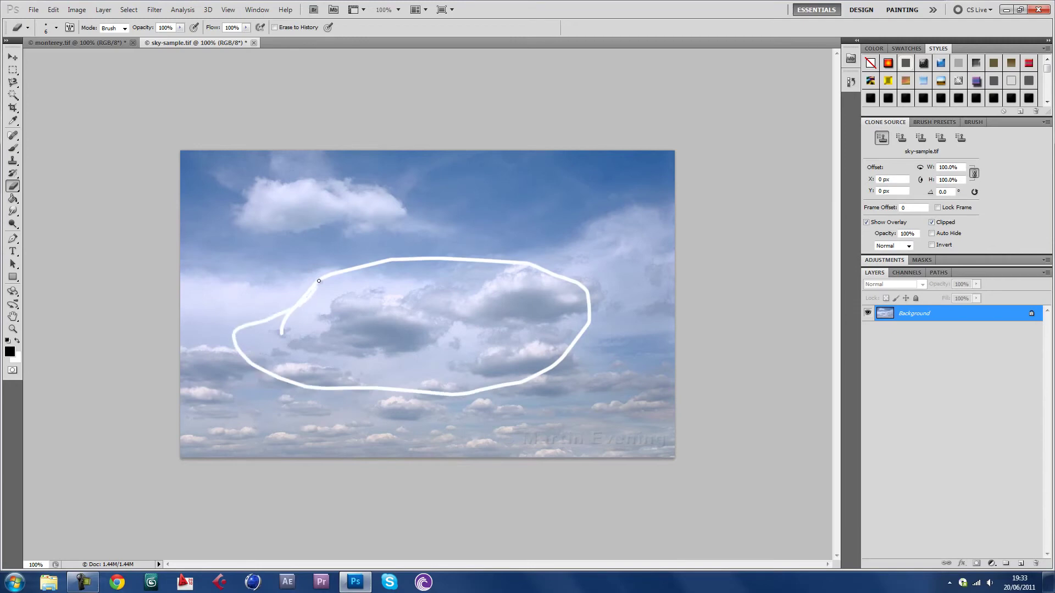
left_click(77, 43)
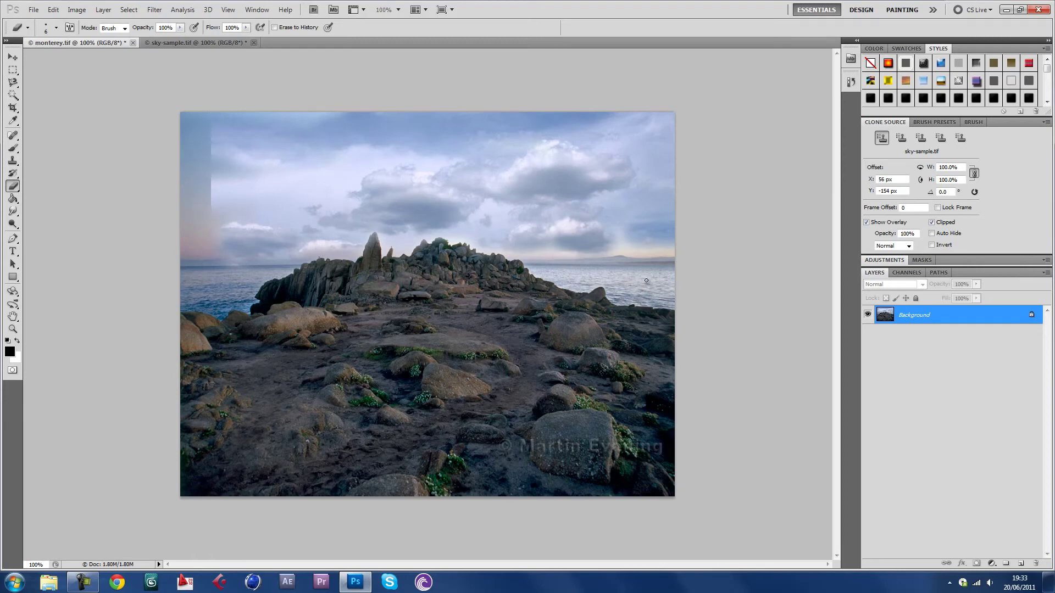
Reselect the Clone Stamp tool, dismiss the Windows colour-scheme warning, and minimise Photoshop.
left_click(13, 161)
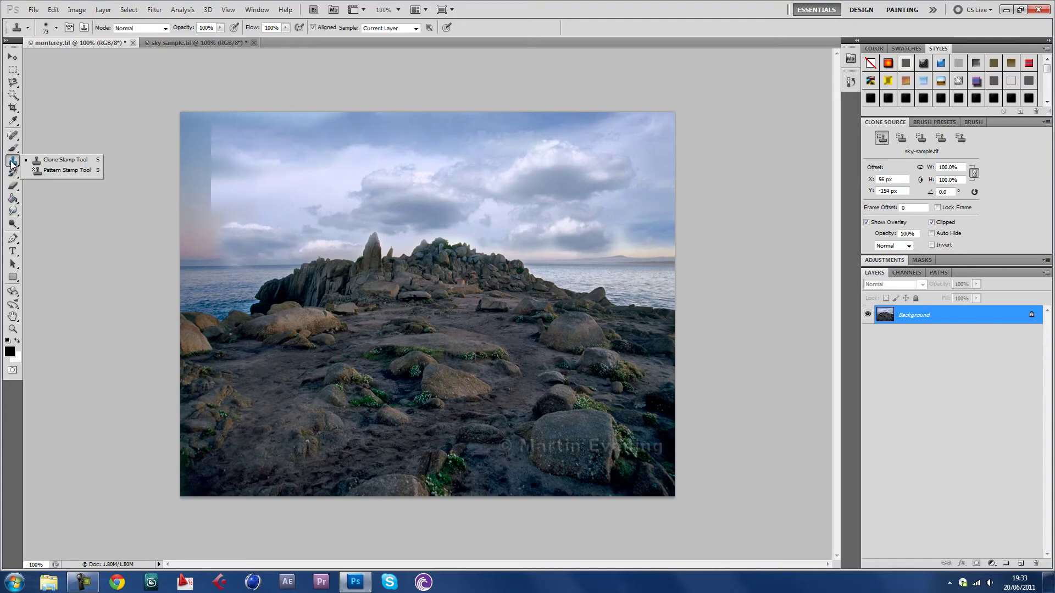
left_click(12, 162)
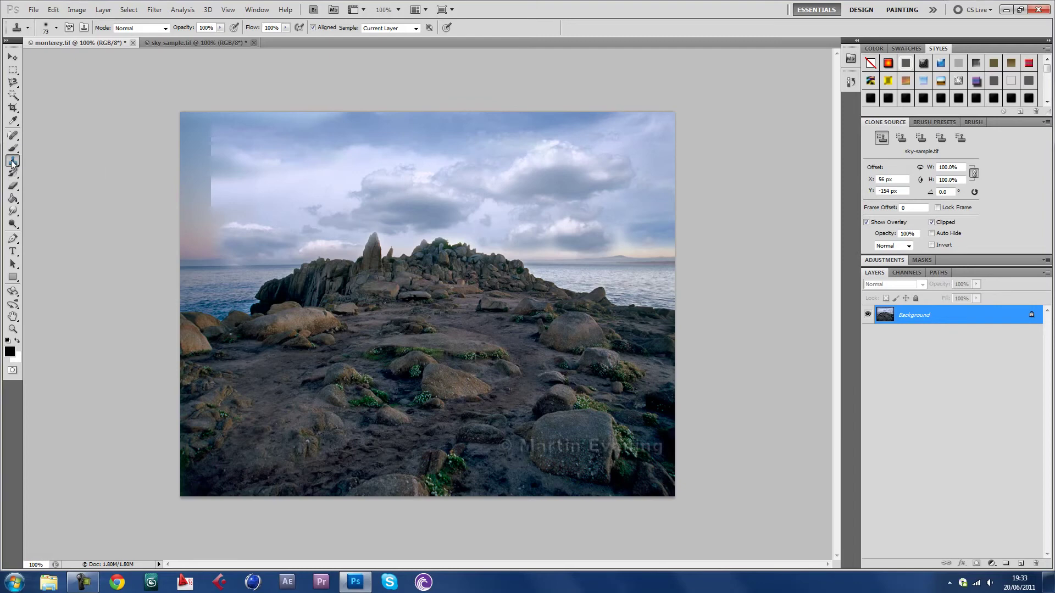
left_click(12, 163)
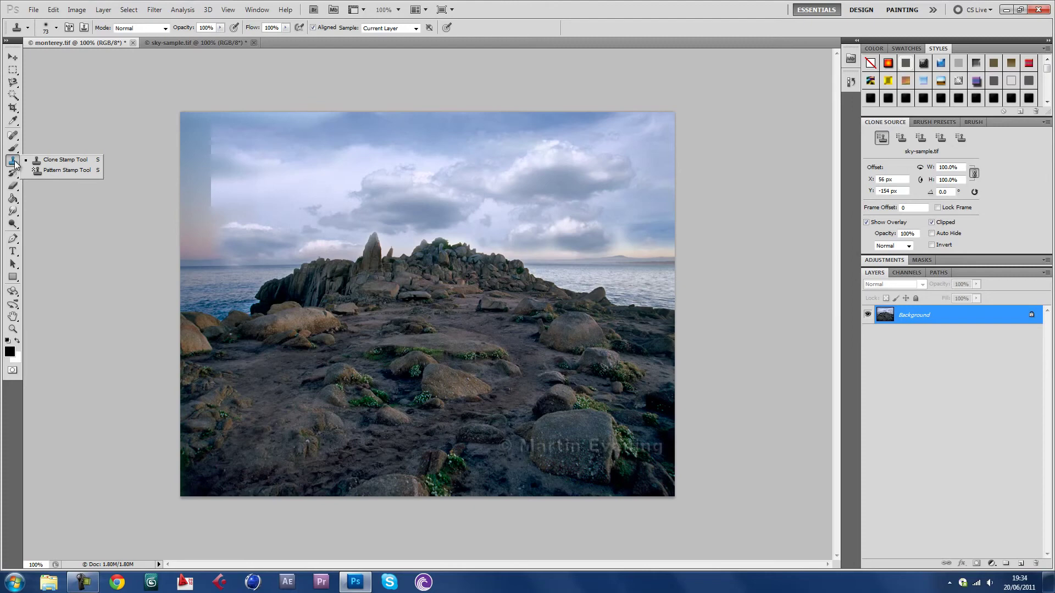
left_click(36, 160)
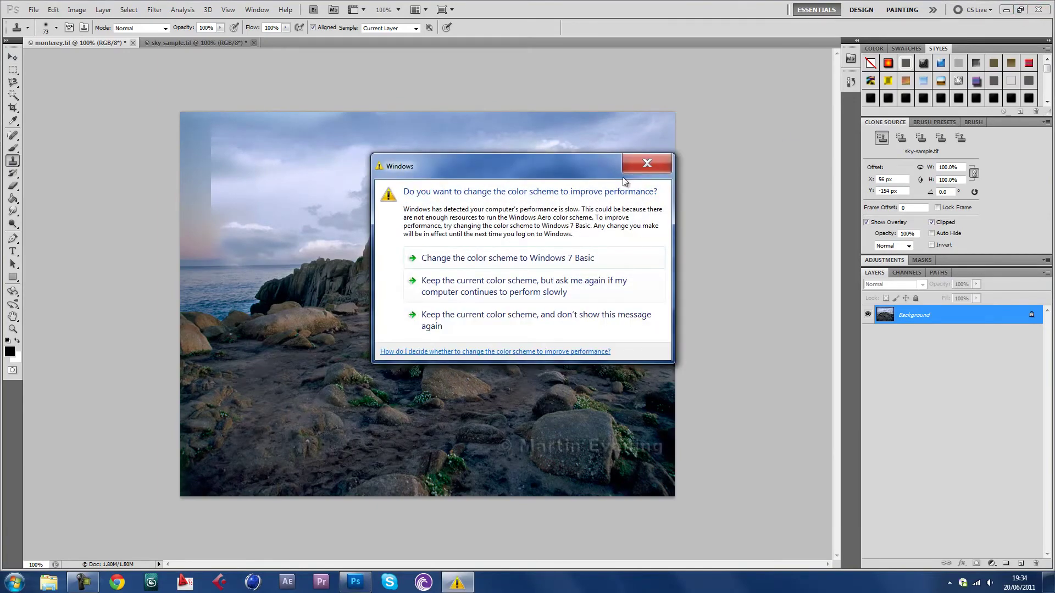
left_click(645, 164)
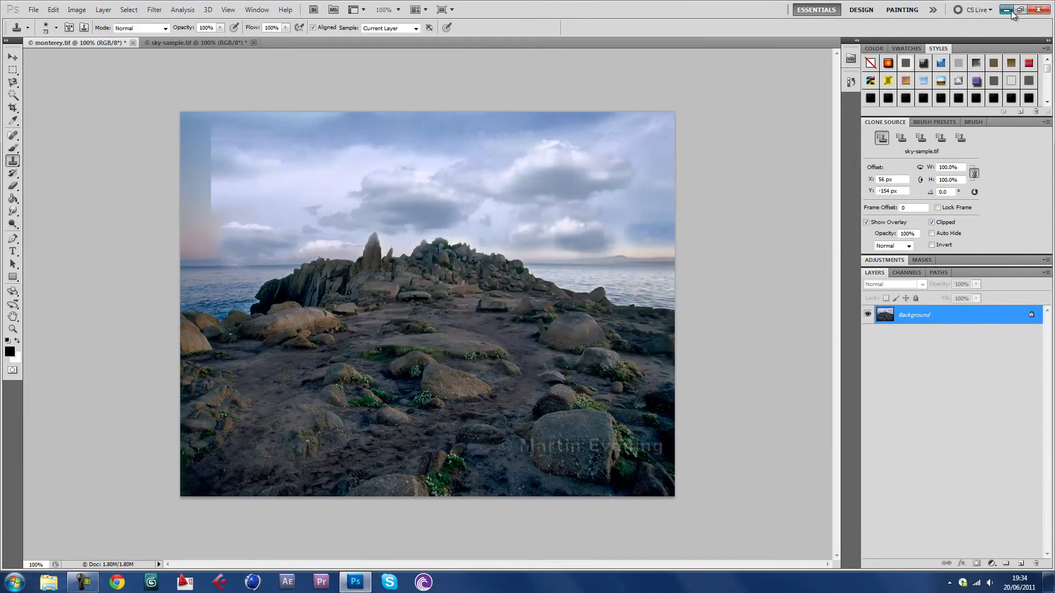
left_click(1006, 10)
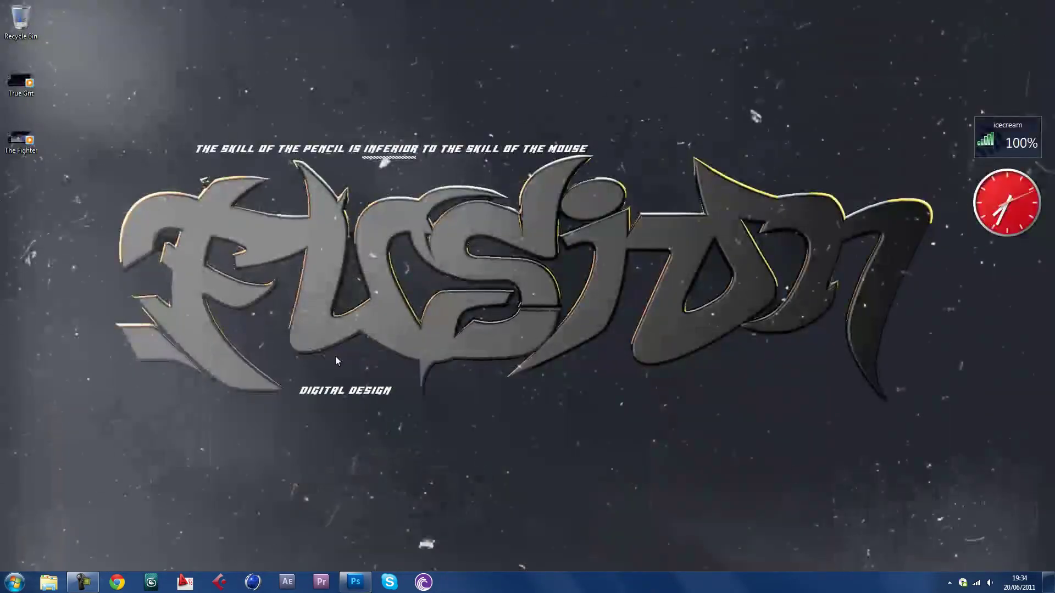
Launch Chrome, go to YouTube and open your own channel page.
left_click(117, 582)
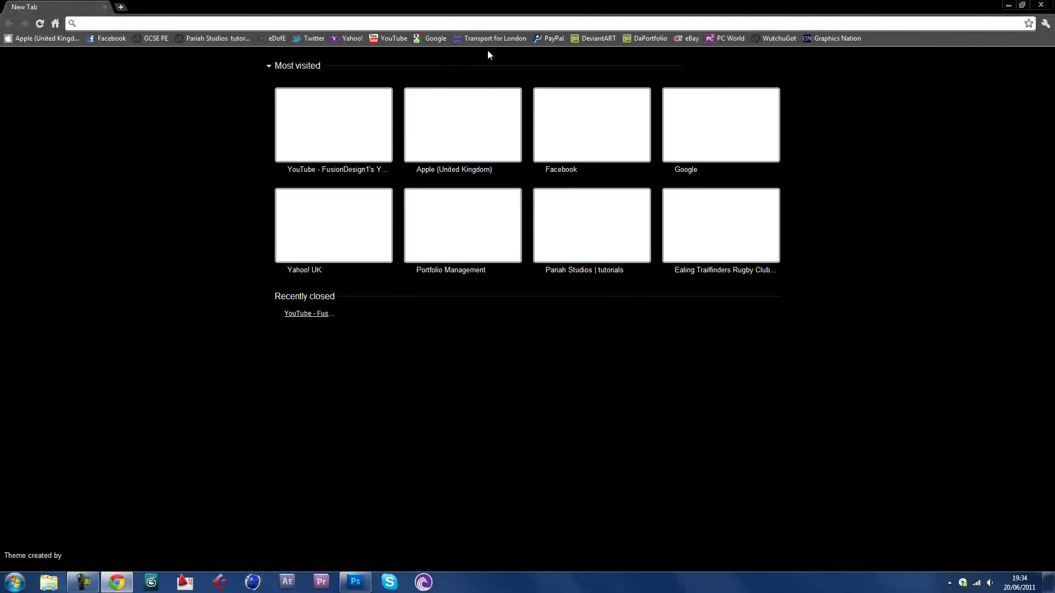
left_click(295, 133)
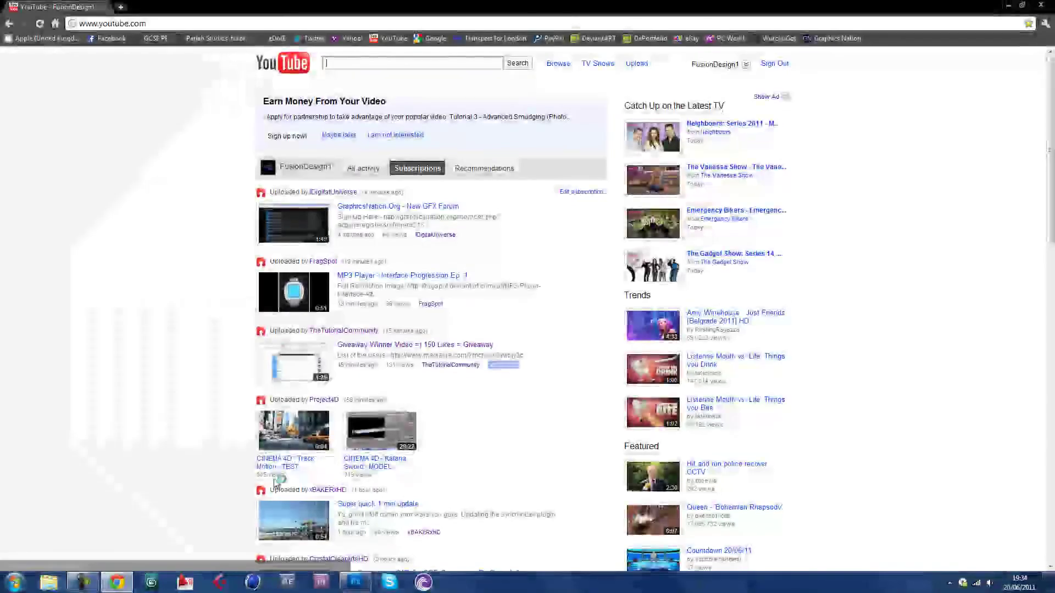
left_click(714, 65)
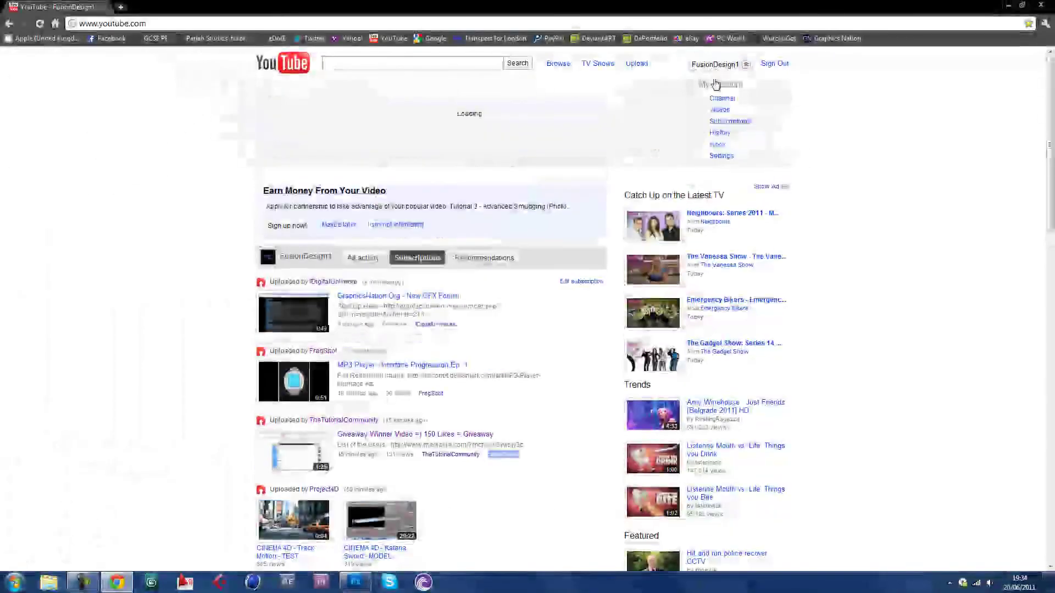
left_click(722, 100)
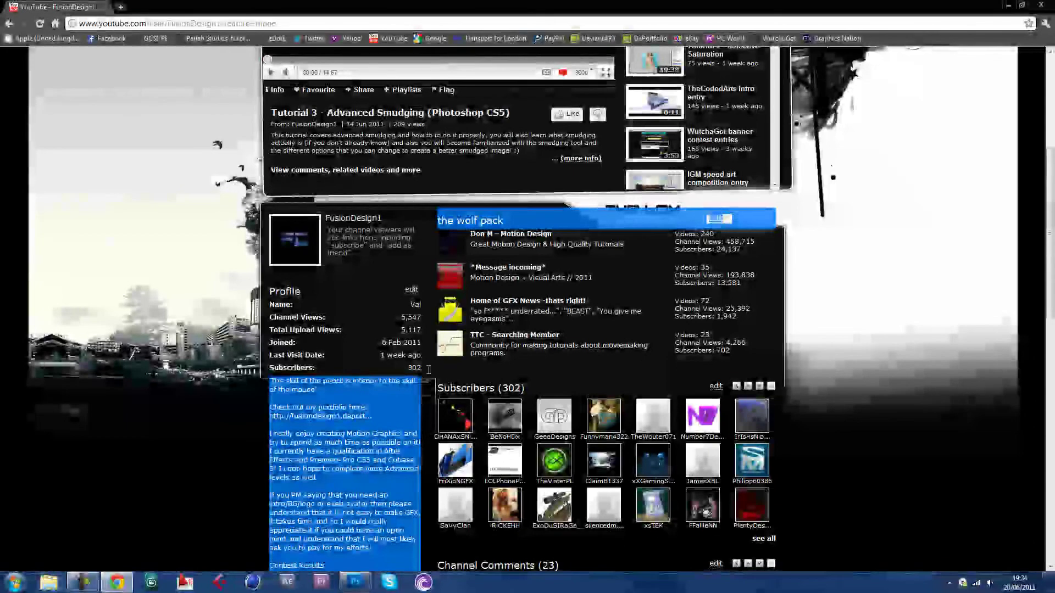
Select the subscriber count of 302, then reload the channel page and scroll down.
double_click(413, 368)
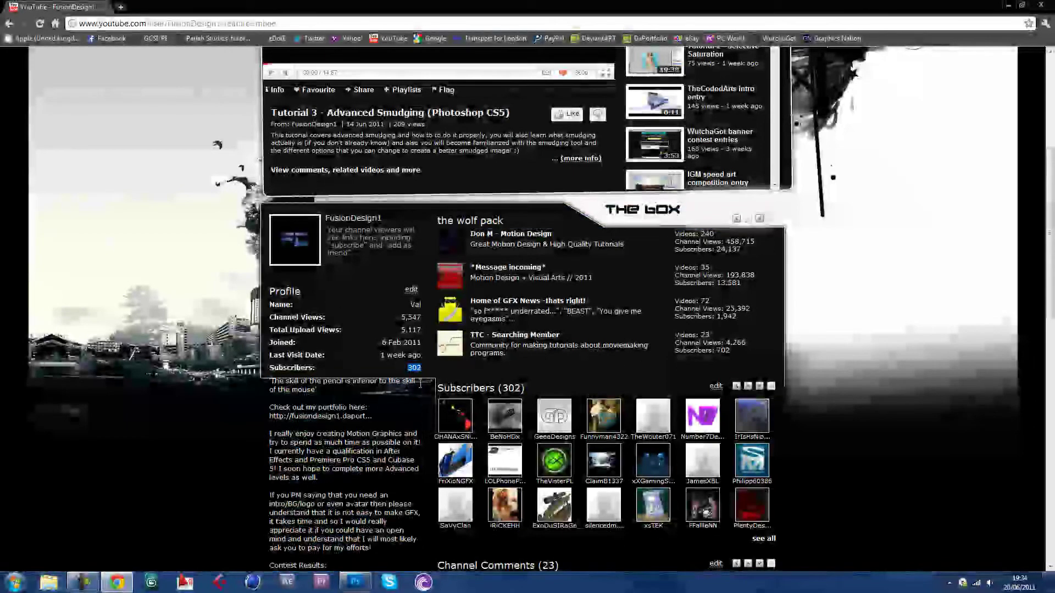
scroll(421, 383, "down", 5)
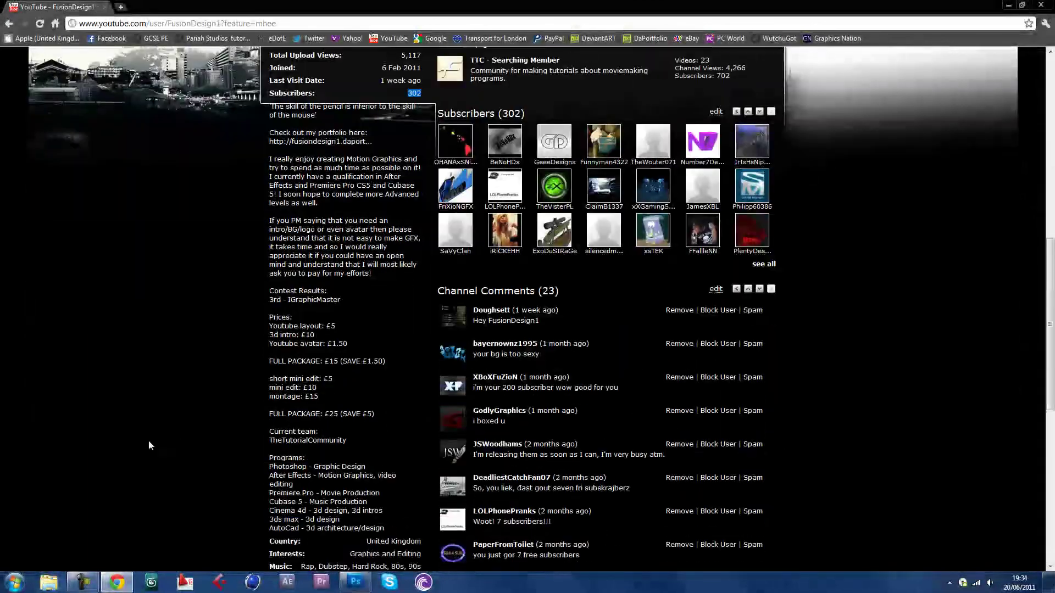
key("F5")
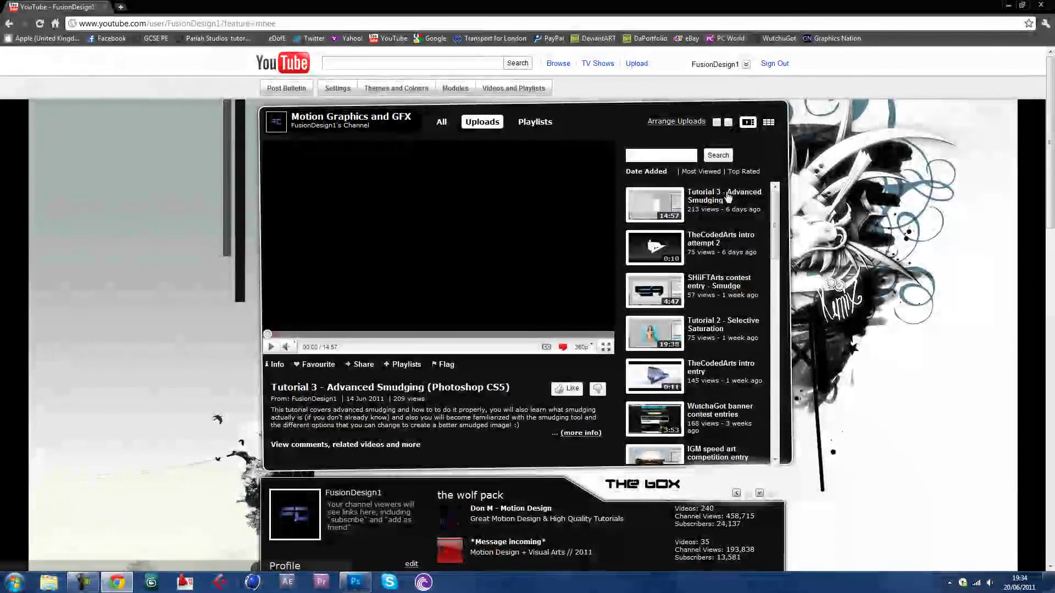
scroll(576, 286, "down", 15)
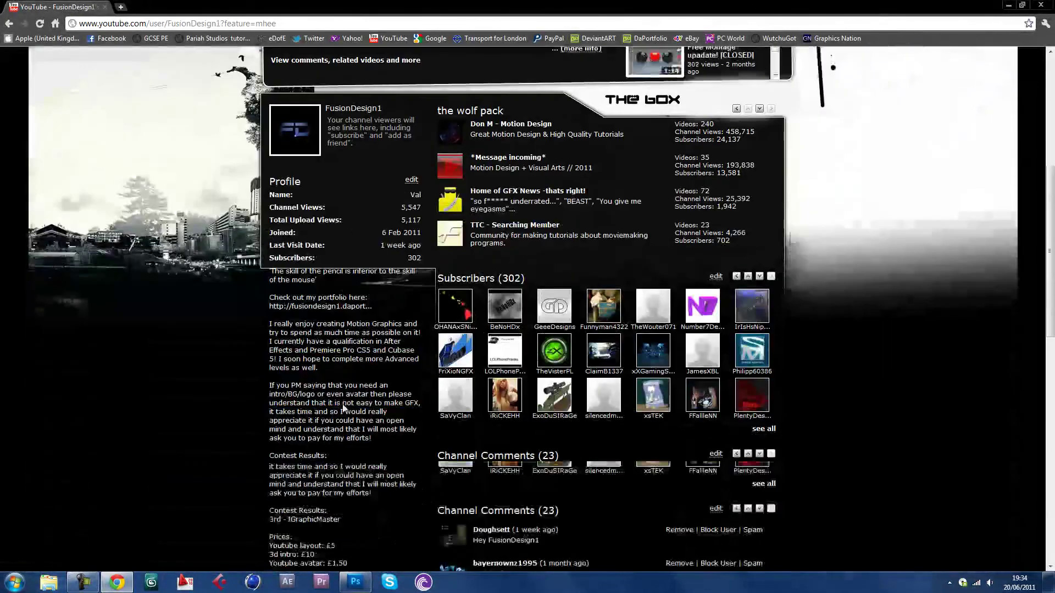
scroll(405, 397, "down", 3)
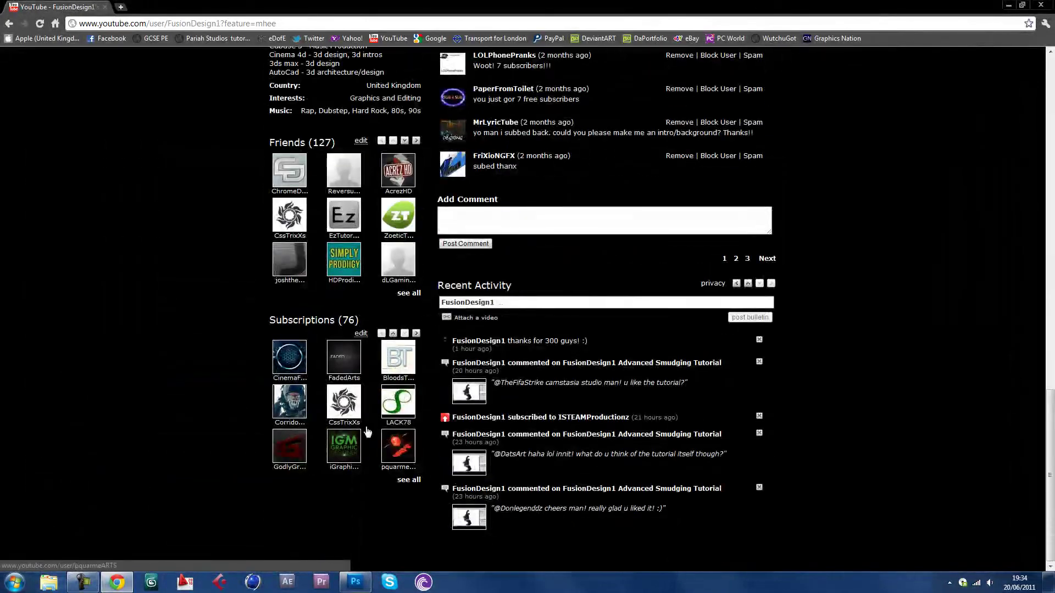
Open two other channels in background tabs.
middle_click(347, 446)
scroll(486, 250, "up", 4)
scroll(486, 250, "up", 6)
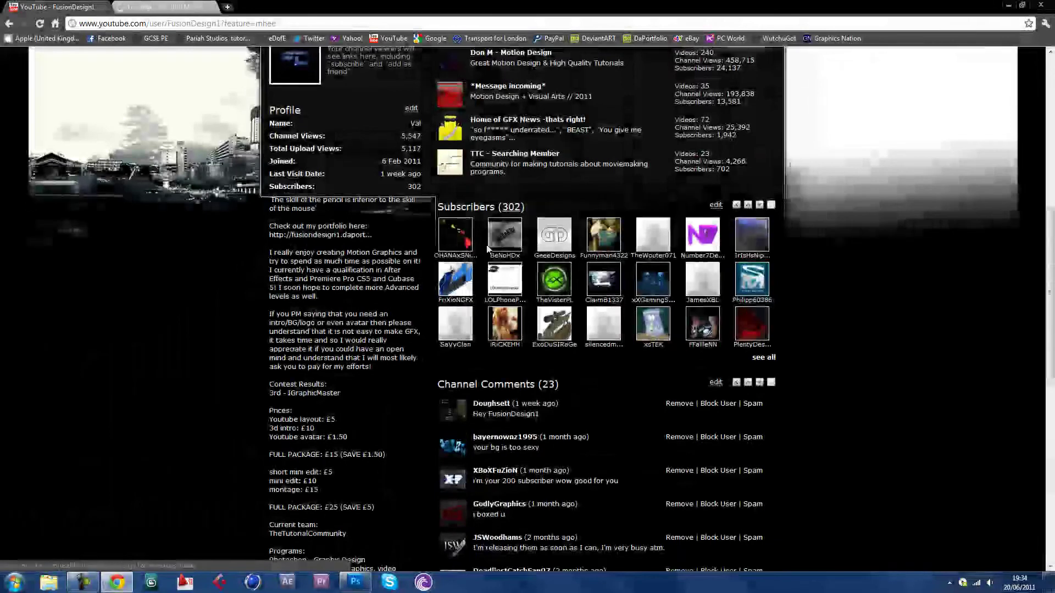
middle_click(305, 49)
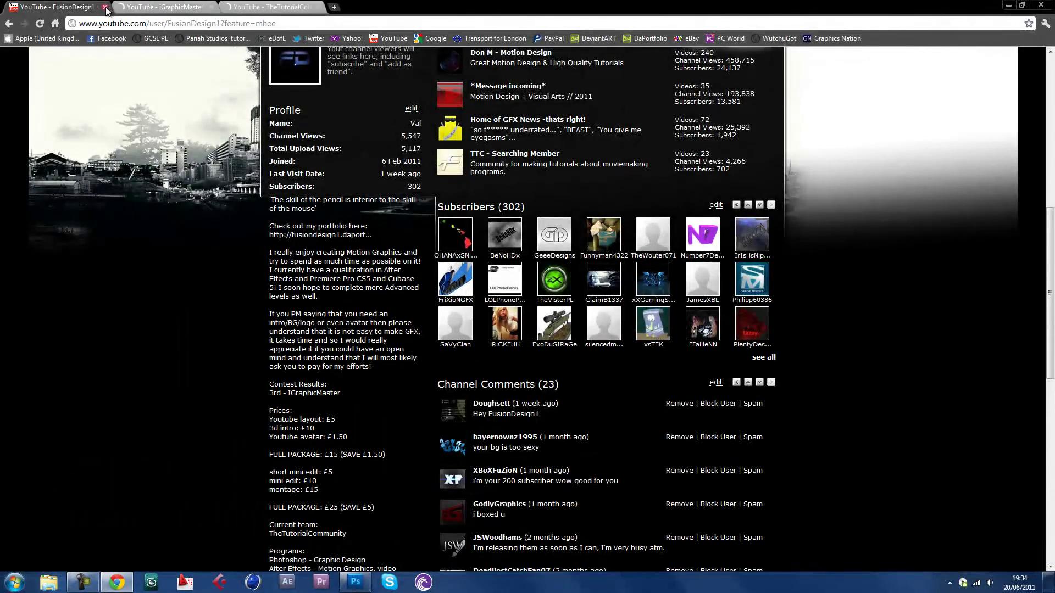
Close your channel's tab, view the Photoshop TUT playlist, then close that tab.
key("ctrl+w")
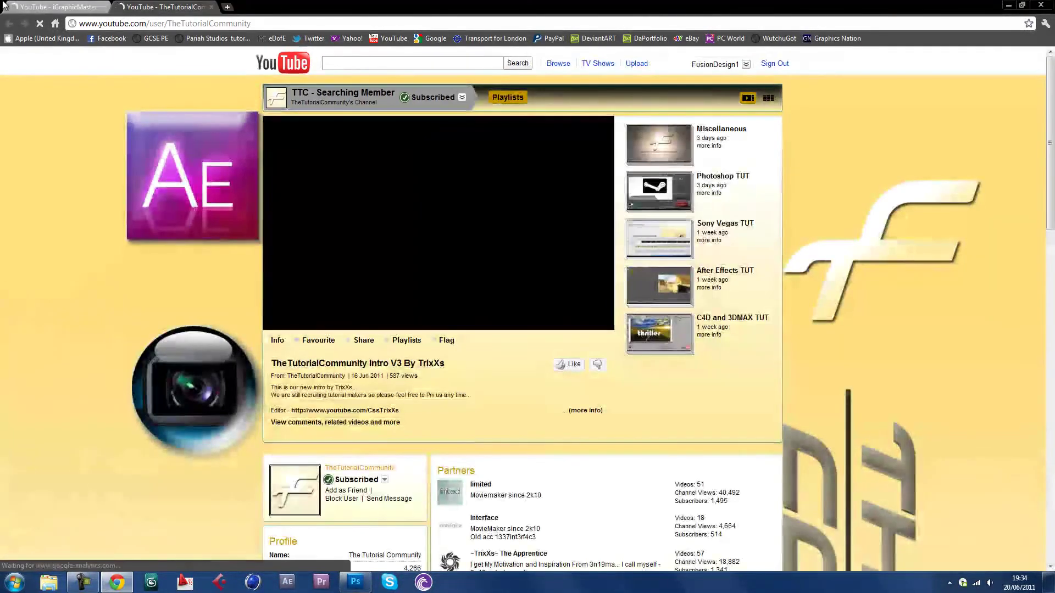
left_click(669, 177)
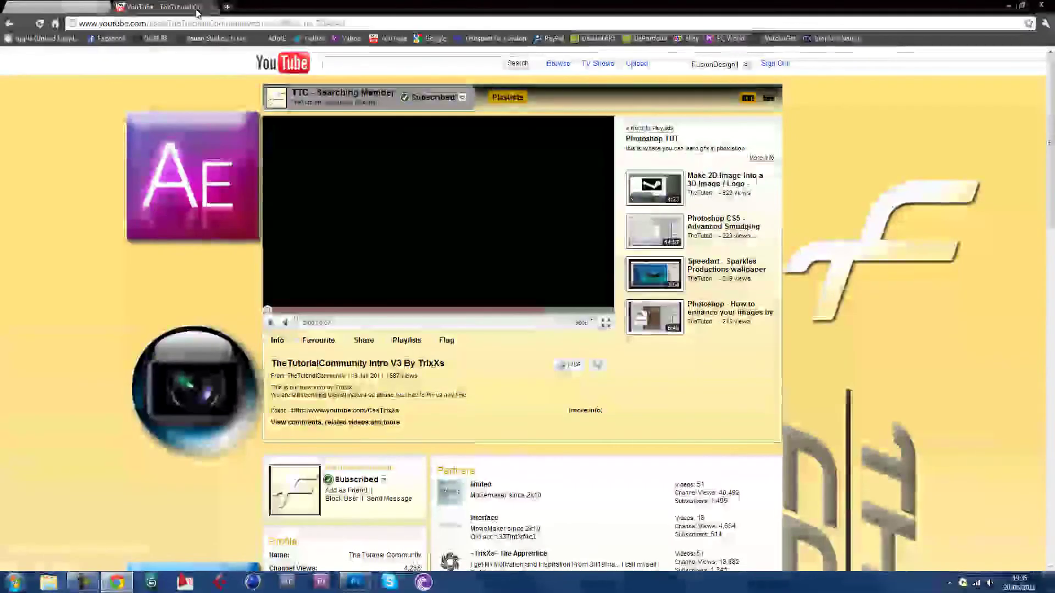
left_click(198, 7)
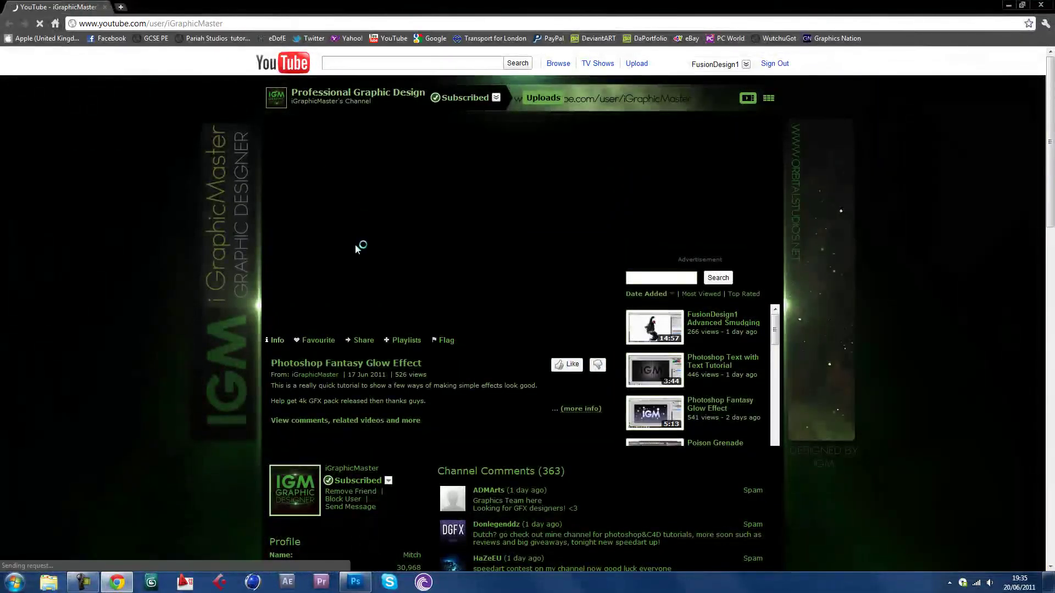
Dismiss the video ad, highlight part of the description, pause the smudging tutorial, and select the address bar.
scroll(460, 372, "down", 1)
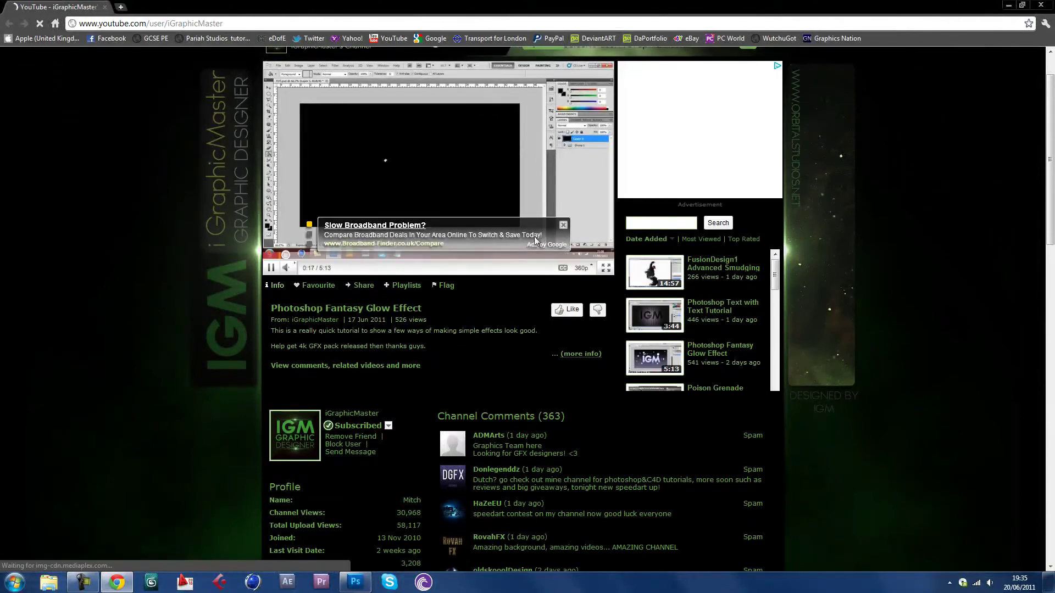
left_click(562, 226)
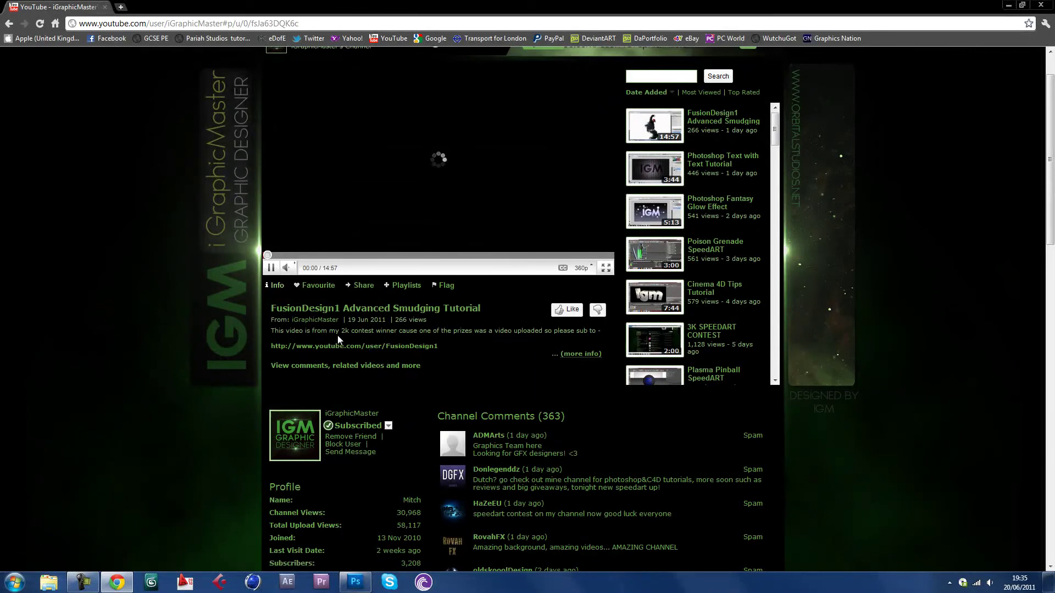
left_click_drag(338, 332, 600, 332)
left_click(436, 203)
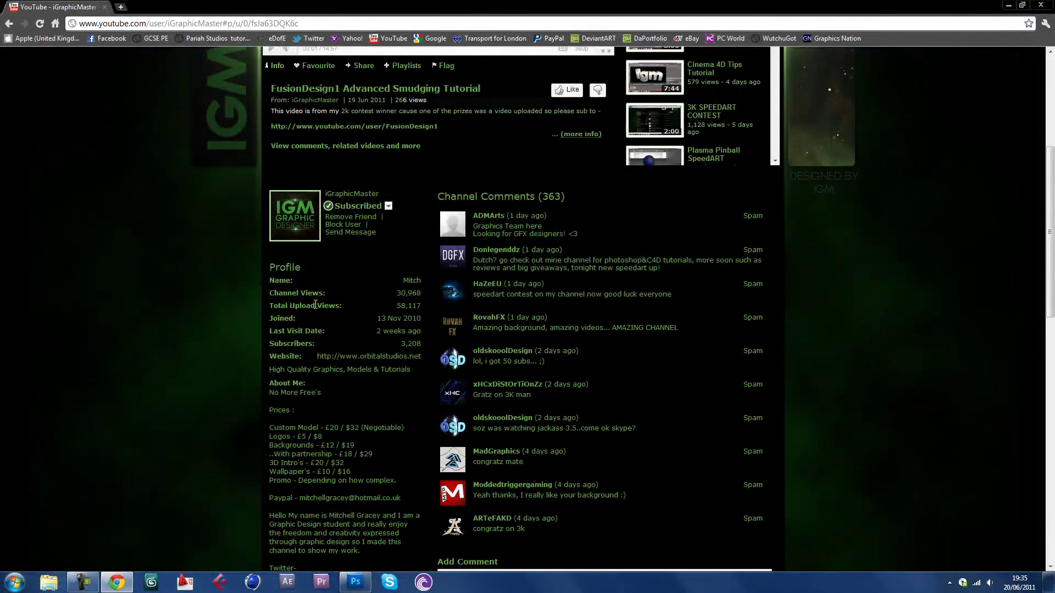
scroll(315, 305, "up", 5)
left_click(276, 23)
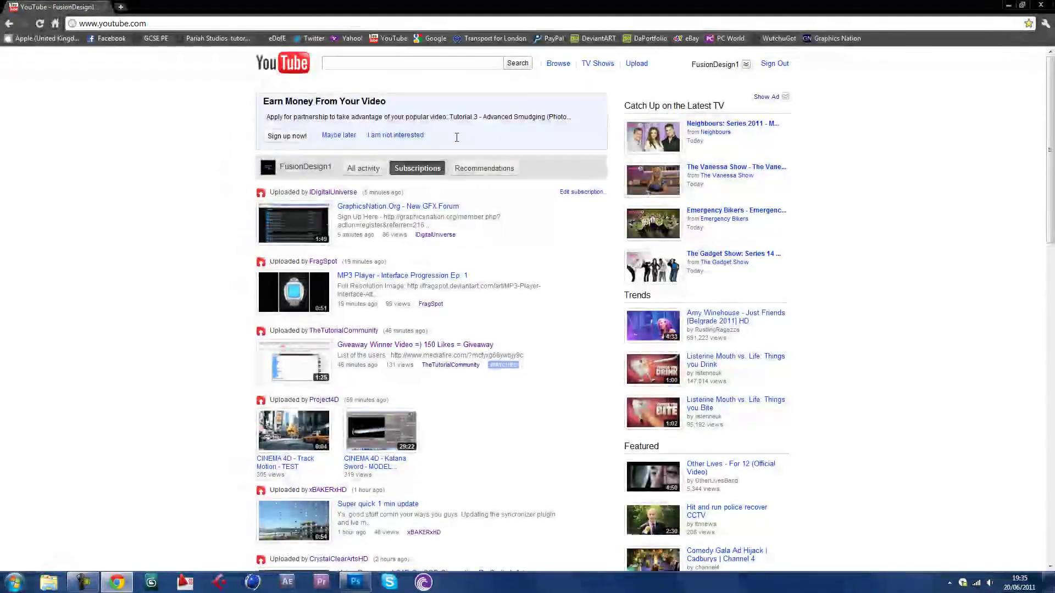
Close Chrome, then quit Photoshop without saving monterey.tif or sky-sample.tif, and show the recorder controls.
left_click(1040, 7)
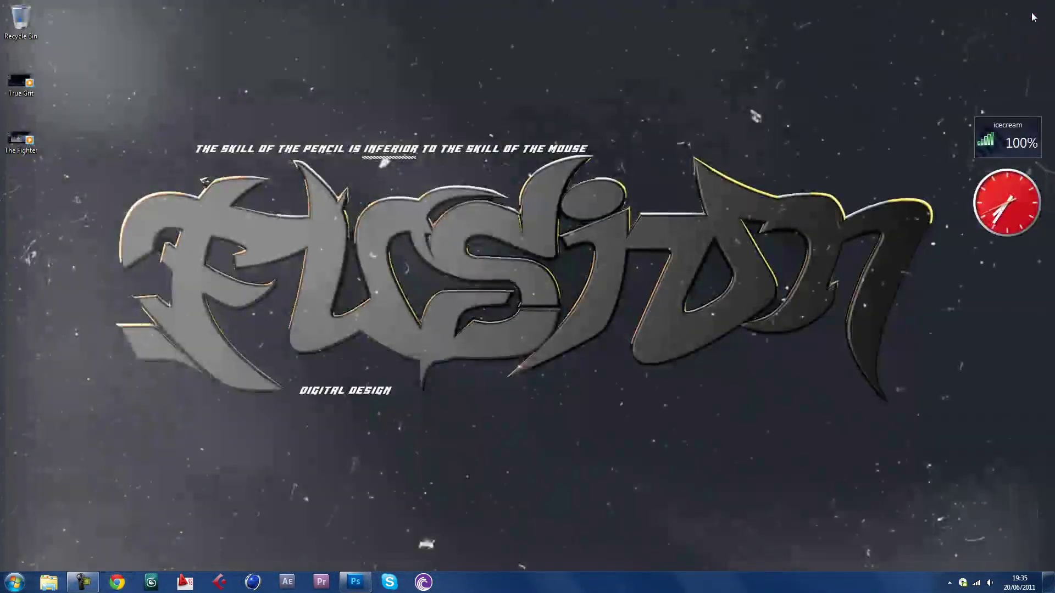
left_click(354, 583)
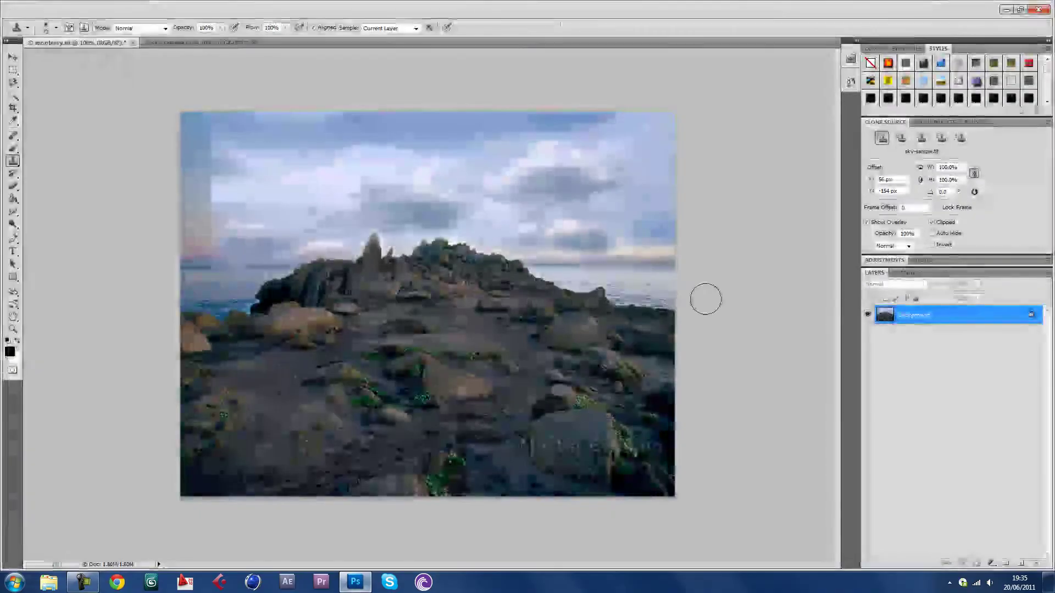
left_click(1037, 9)
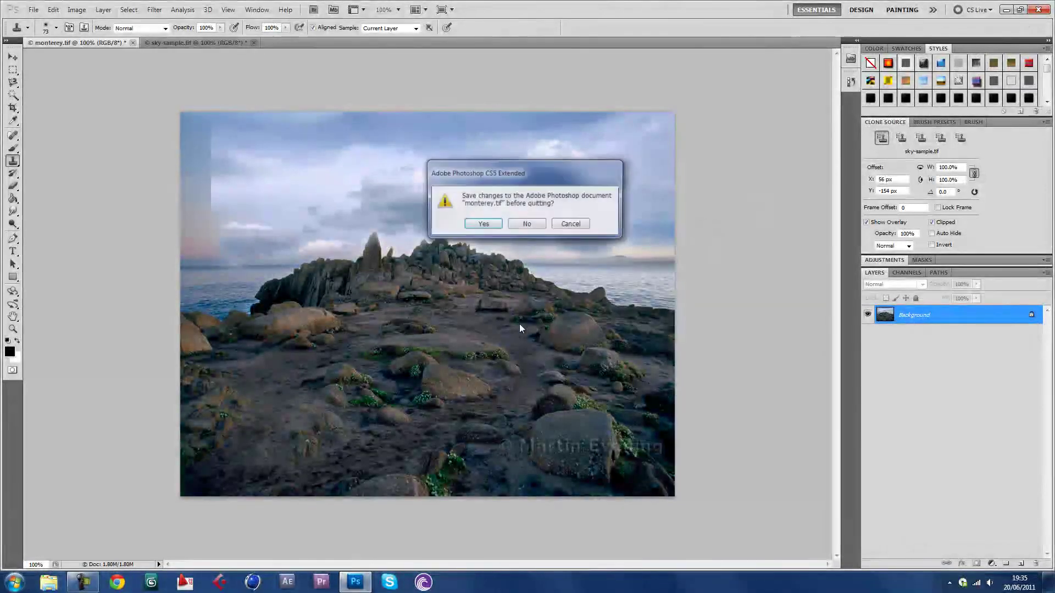
left_click(527, 225)
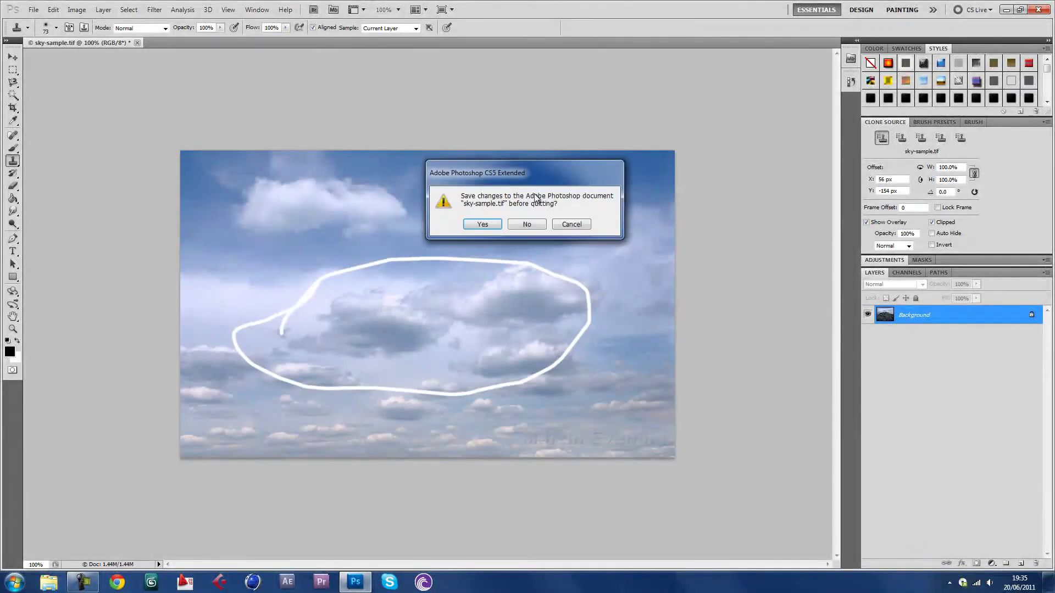
left_click(537, 224)
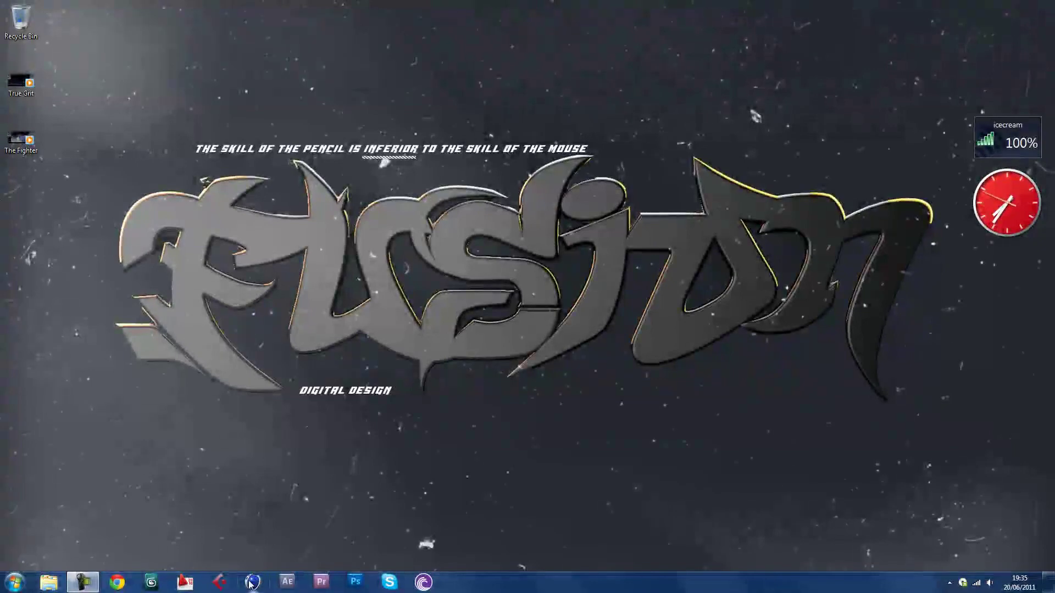
left_click(82, 582)
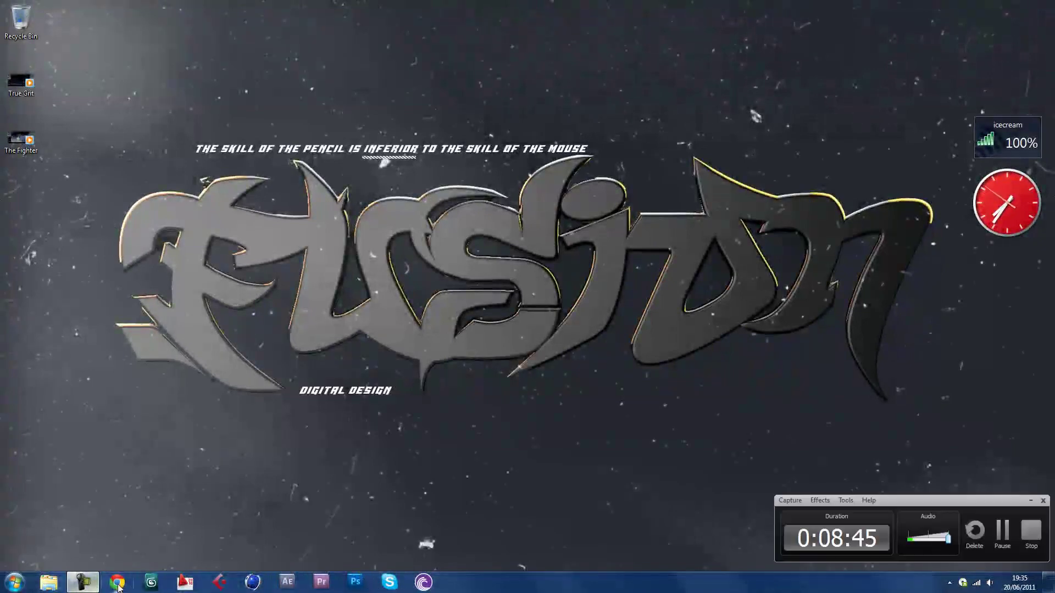